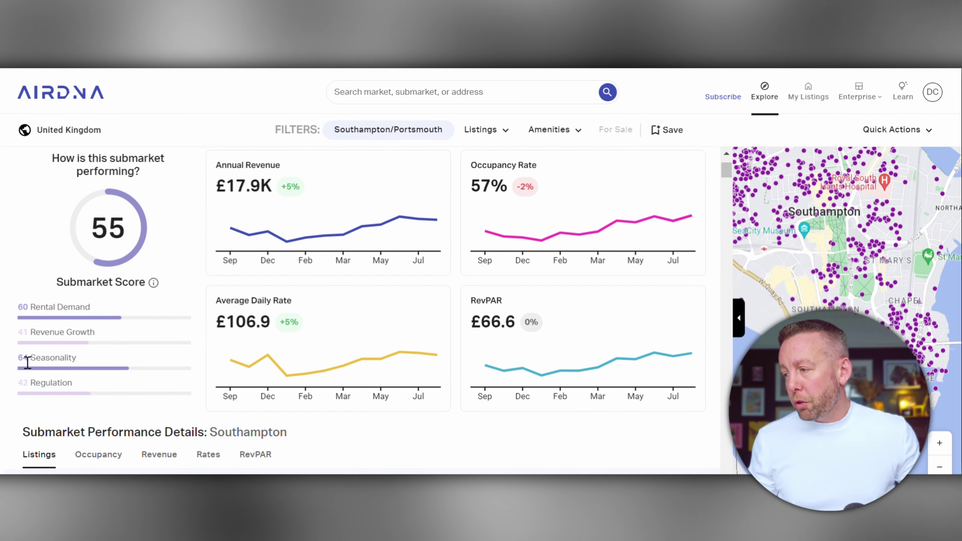
Review Southampton's submarket score and its revenue, occupancy, daily rate and RevPAR charts, continuing to the listings breakdown.
scroll(267, 309, "up", 2)
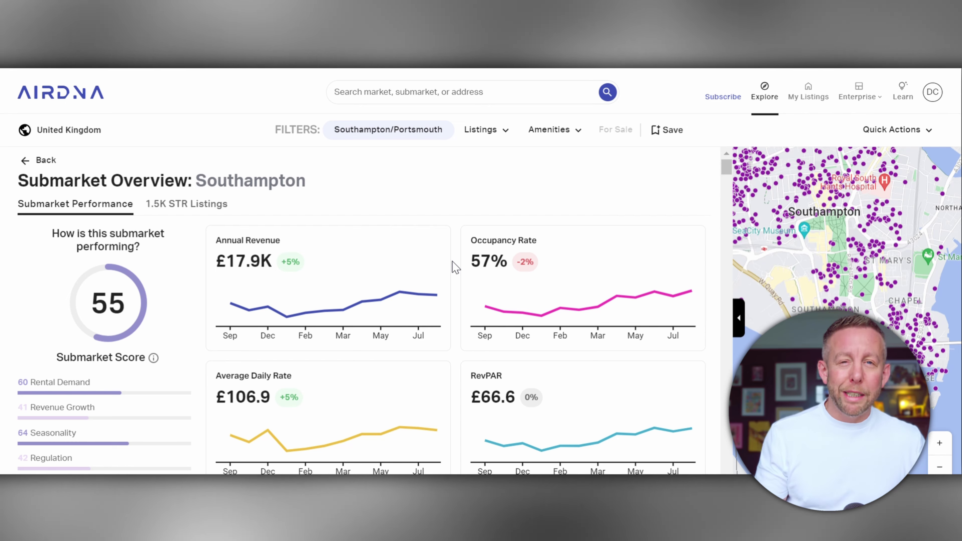
scroll(456, 268, "down", 4)
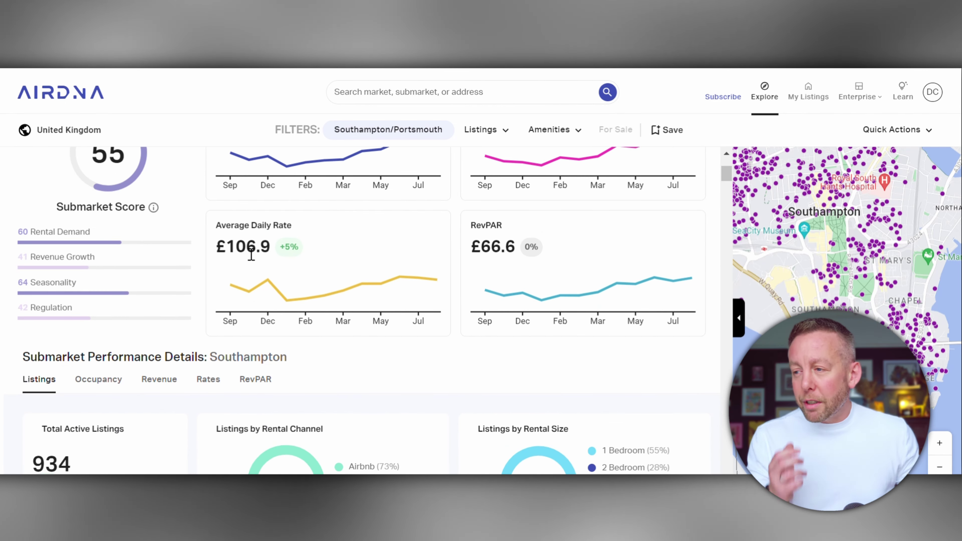
scroll(202, 228, "down", 5)
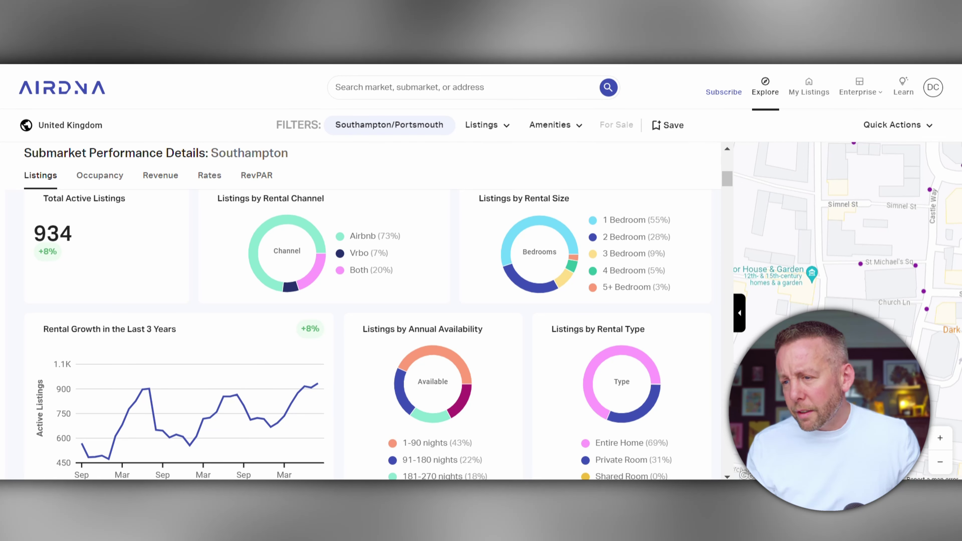
scroll(377, 298, "up", 3)
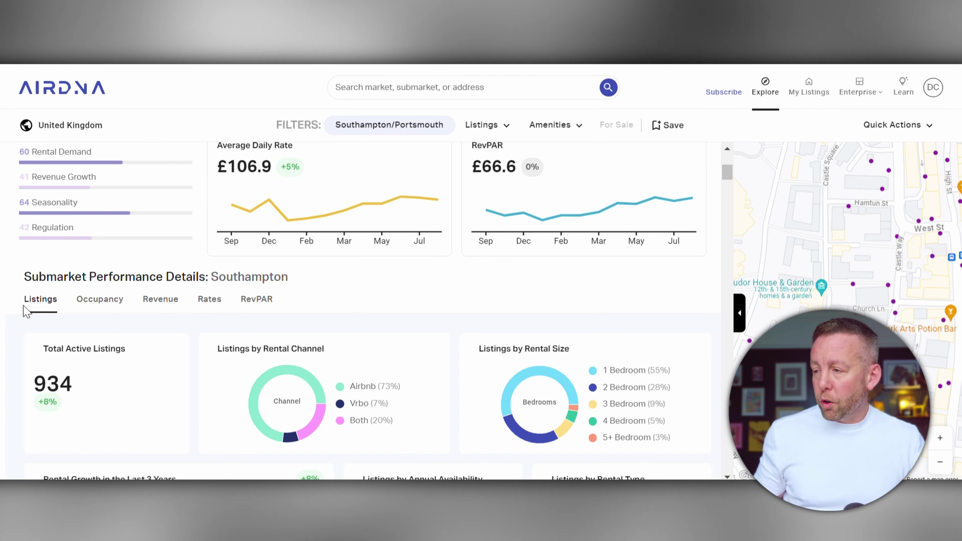
scroll(4, 299, "down", 3)
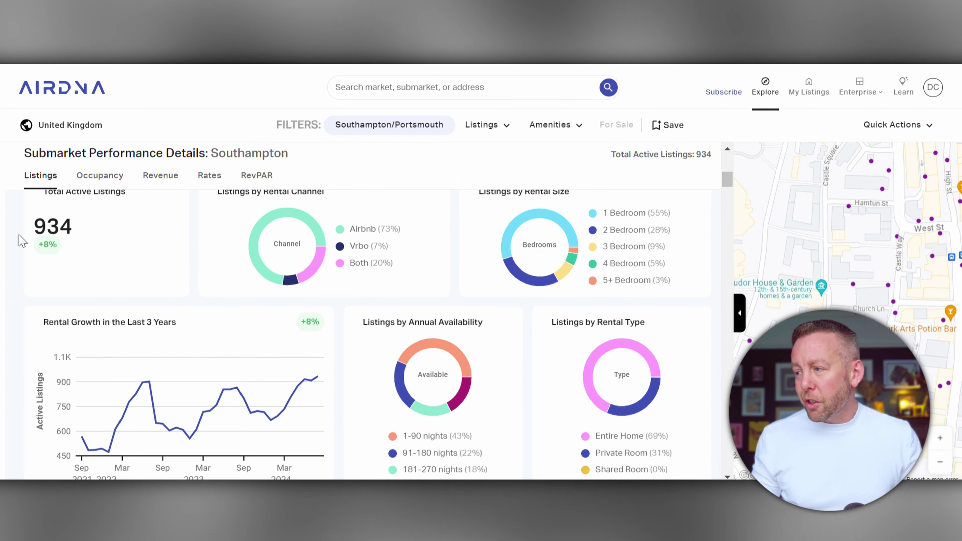
Examine the total active listings and the shares of 1, 2 and 3 bedroom listings by rental size.
left_click_drag(33, 232, 79, 242)
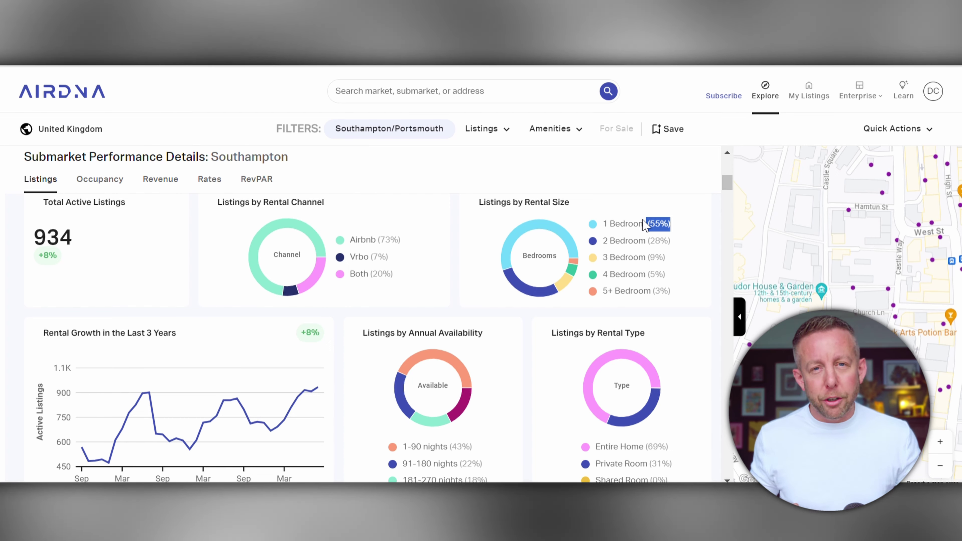
left_click(700, 204)
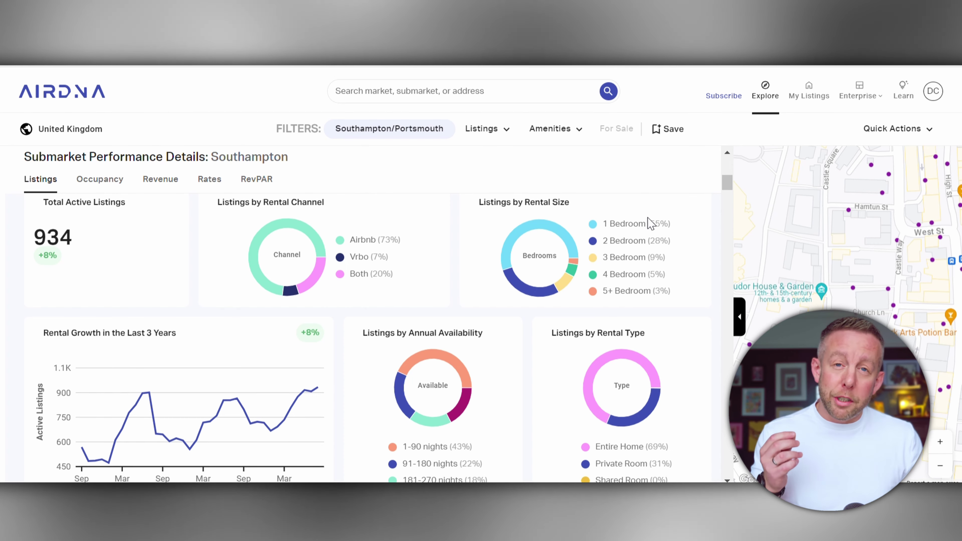
double_click(659, 240)
left_click(654, 272)
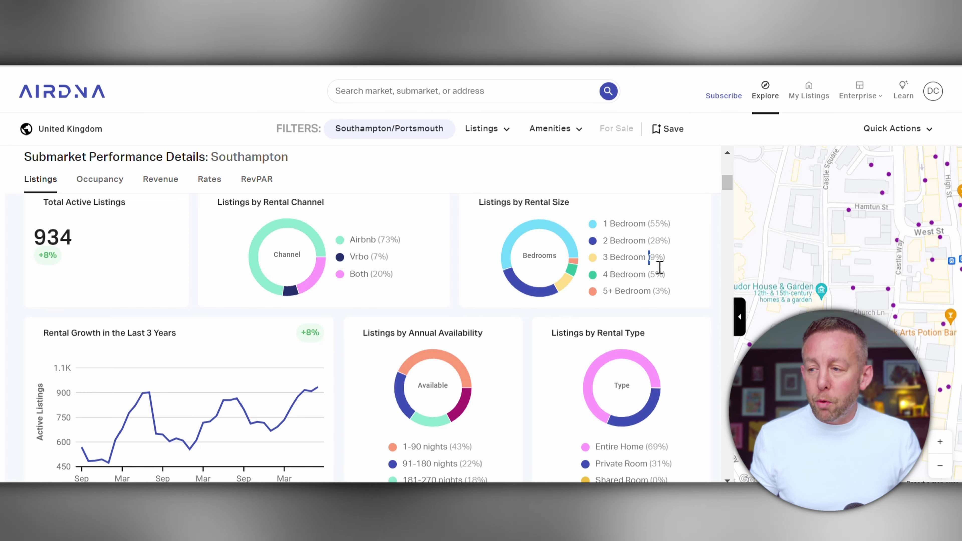
double_click(657, 259)
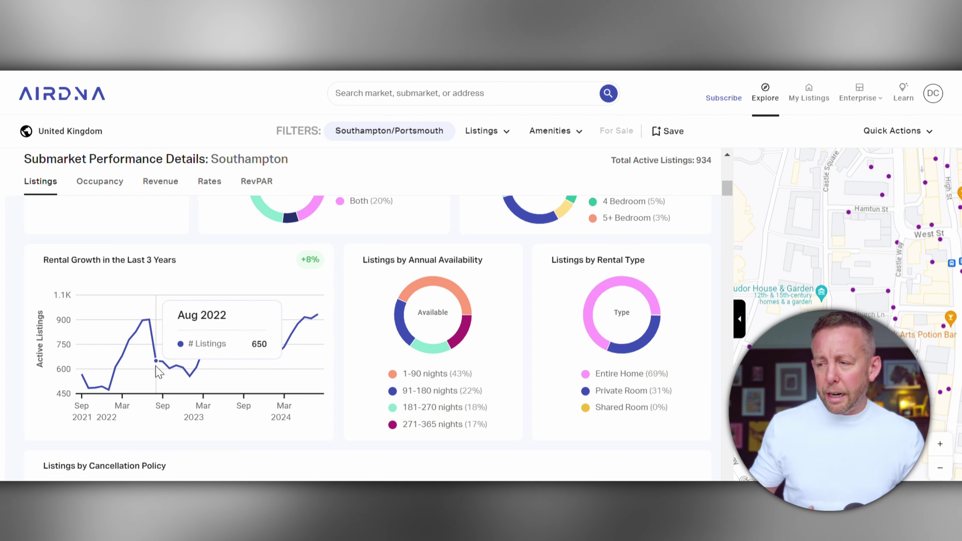
Inspect the entire home and private room listings by rental type, plus the cancellation policy and minimum stay breakdowns.
mouse_move(620, 288)
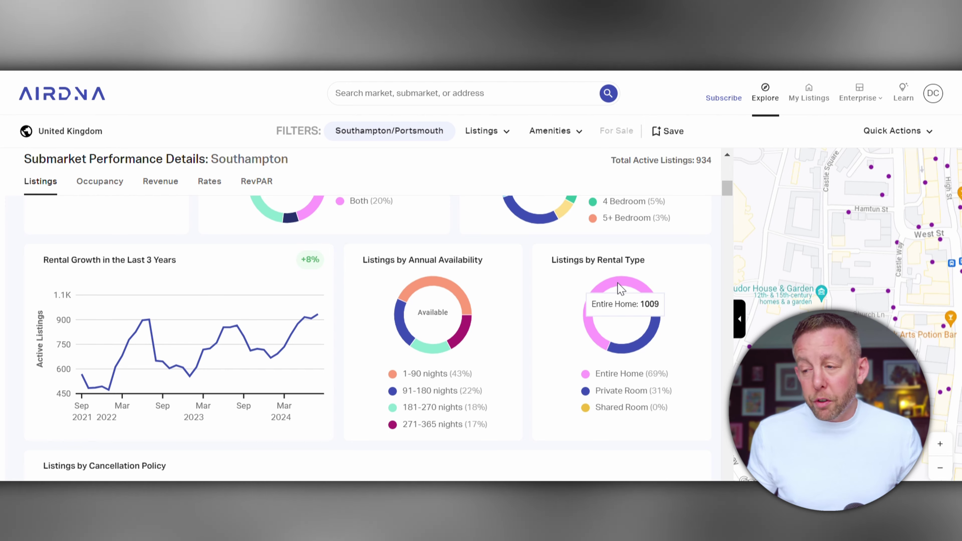
mouse_move(639, 348)
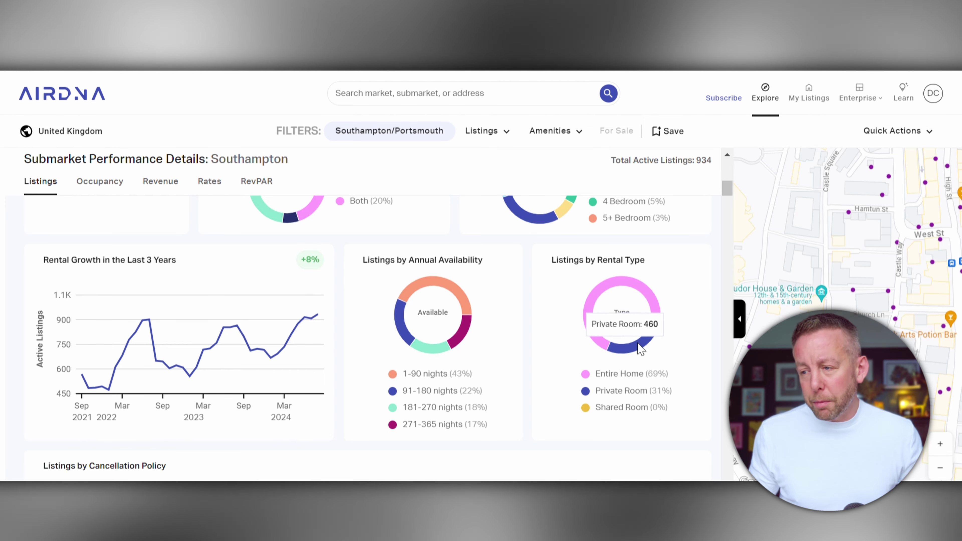
scroll(27, 277, "down", 5)
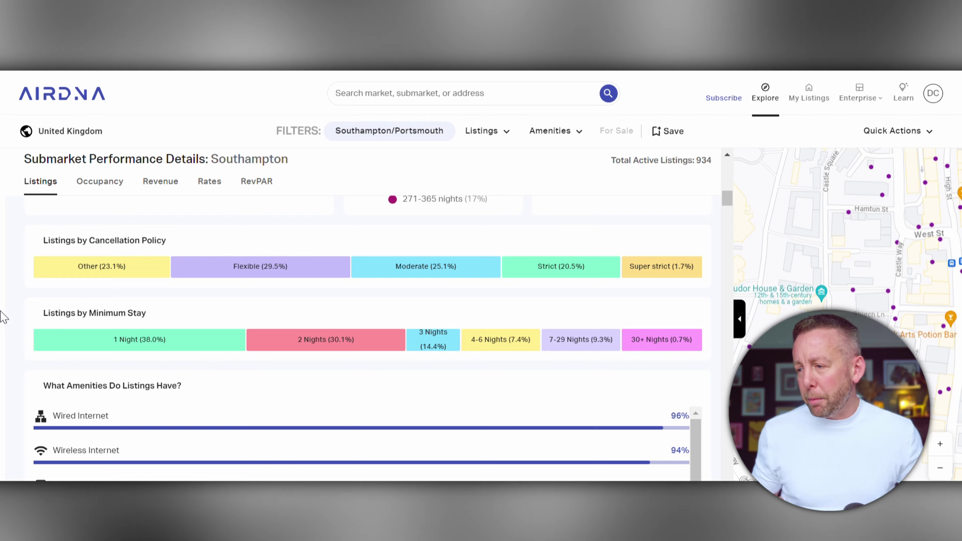
Review the occupancy section, covering booking lead time, monthly occupancy, length of stay, bedroom counts and demand over time.
scroll(3, 316, "down", 5)
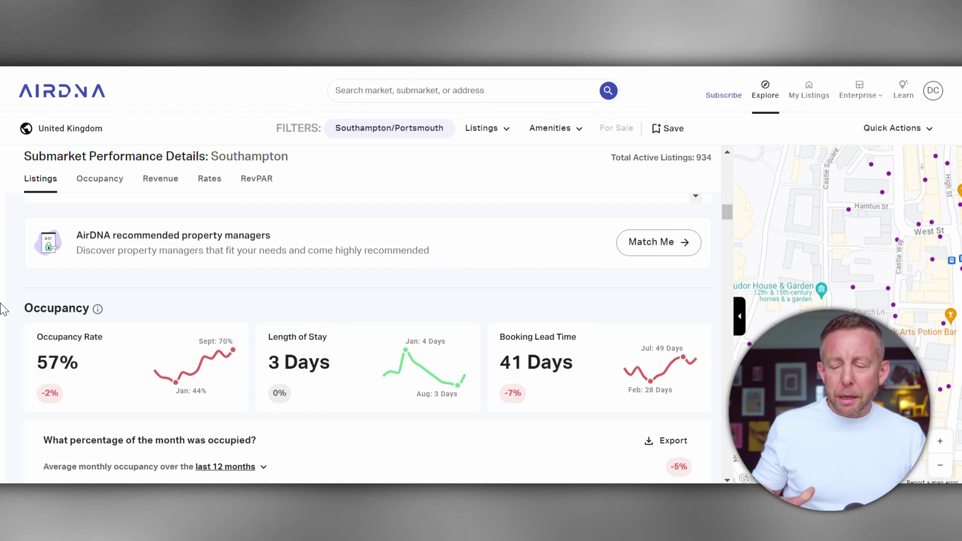
scroll(287, 254, "down", 2)
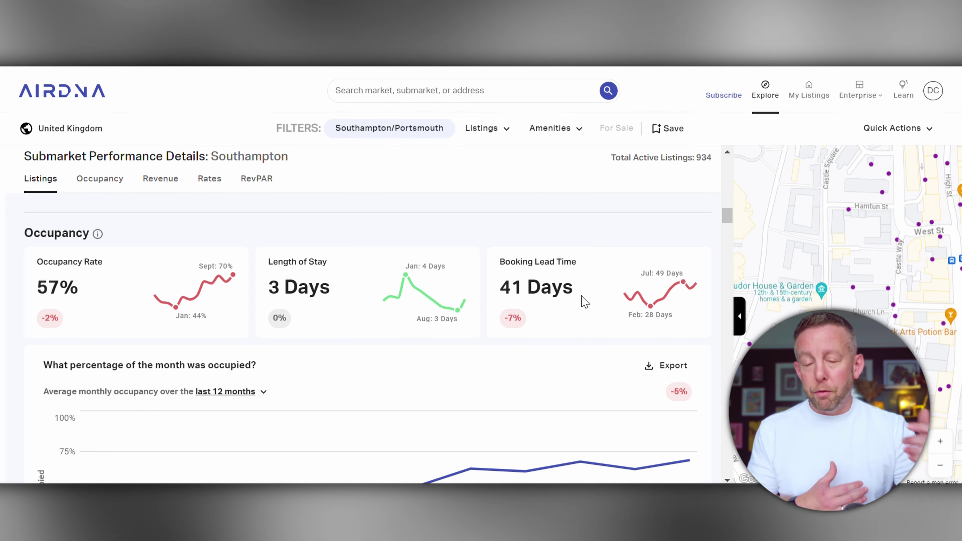
scroll(582, 299, "down", 4)
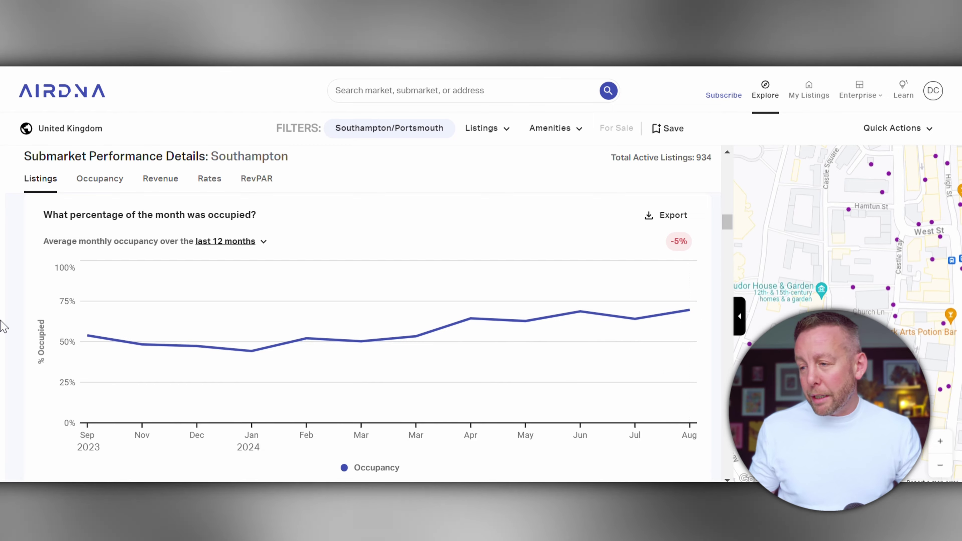
scroll(4, 325, "down", 5)
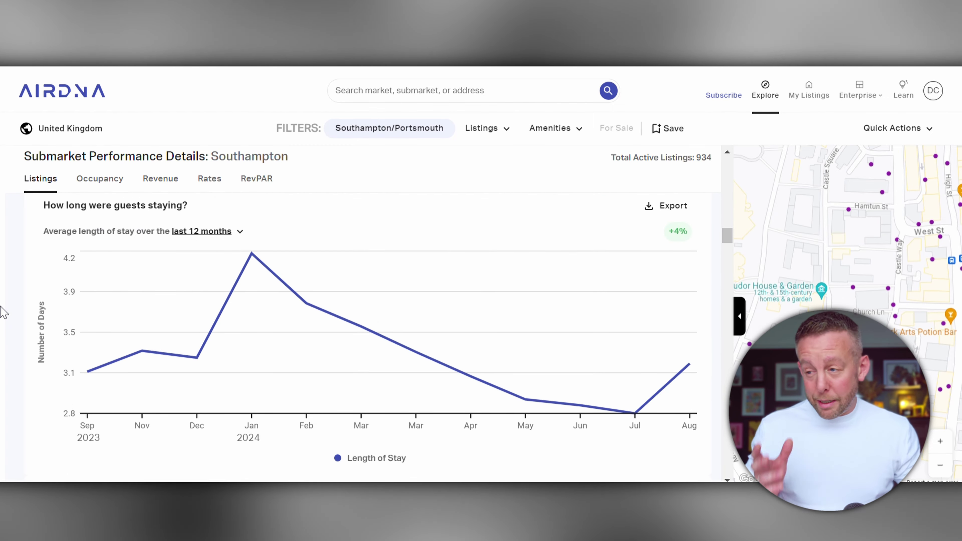
scroll(4, 313, "down", 5)
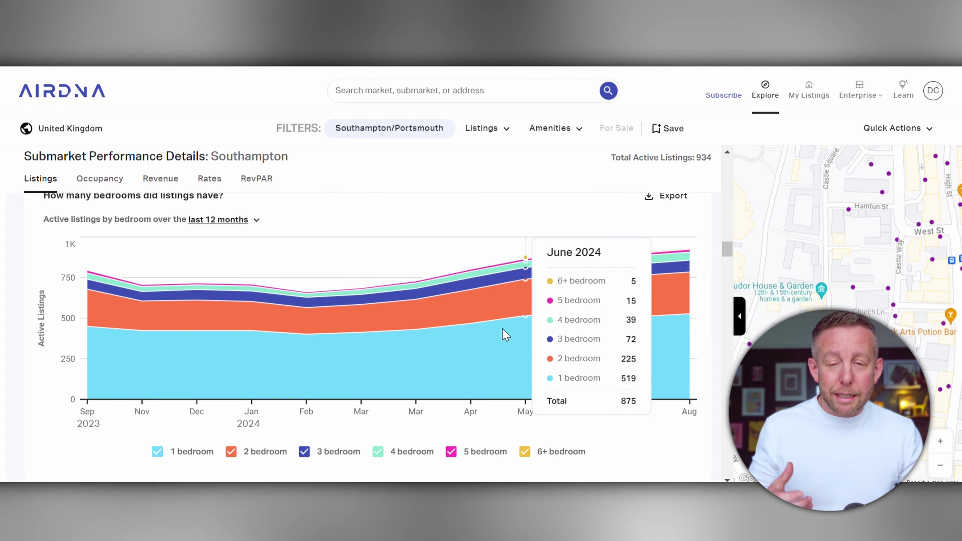
scroll(2, 350, "down", 5)
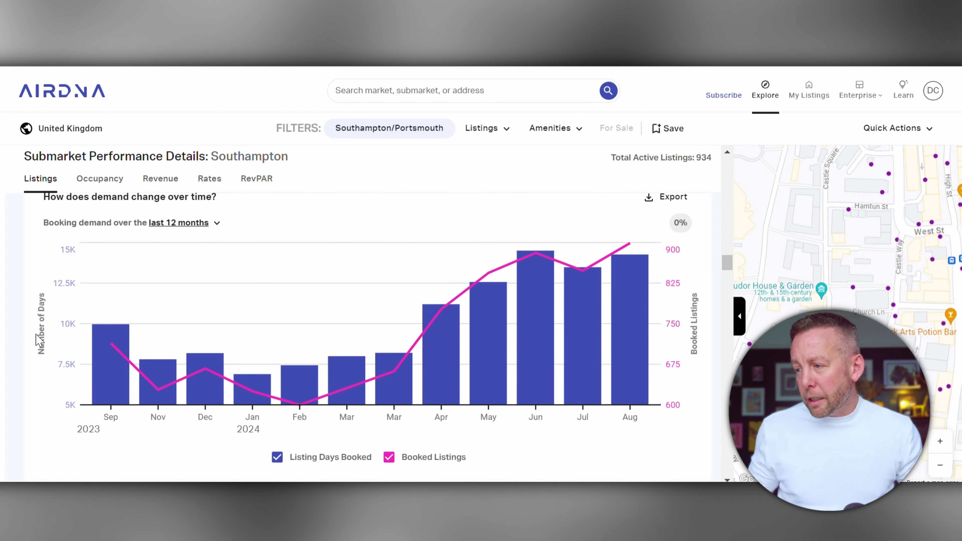
Examine Southampton's average revenue by property type, monthly revenue over the last 12 months and revenue by bedroom.
scroll(3, 261, "down", 5)
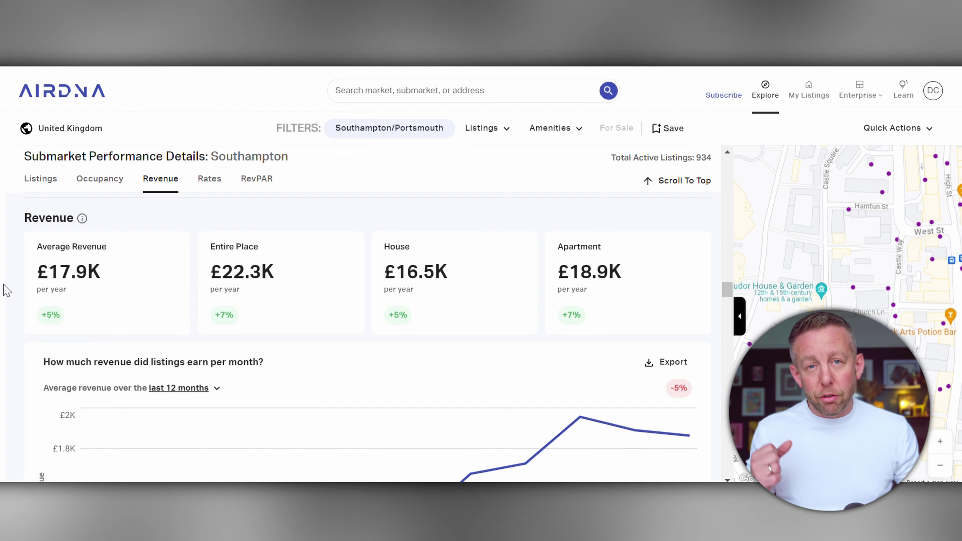
scroll(7, 291, "down", 4)
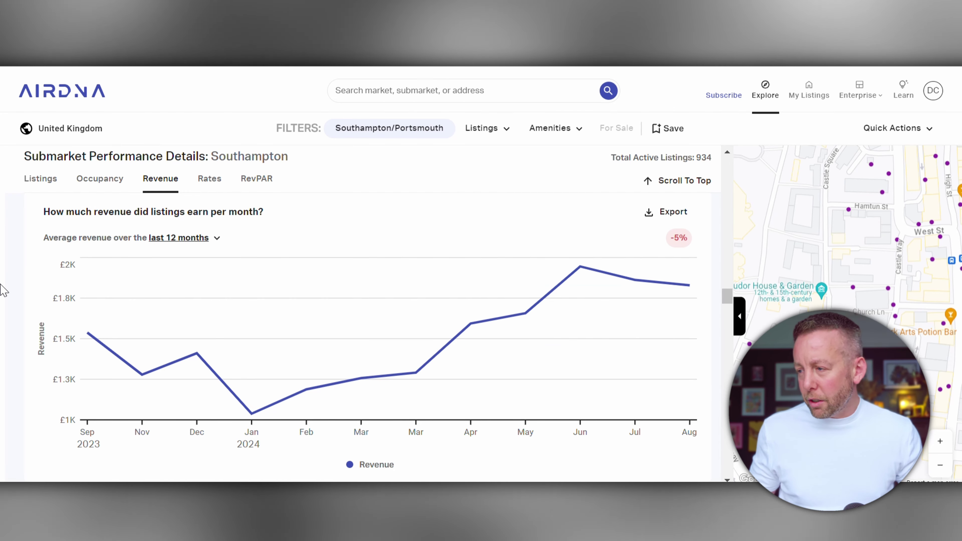
scroll(3, 292, "down", 4)
scroll(3, 292, "down", 4)
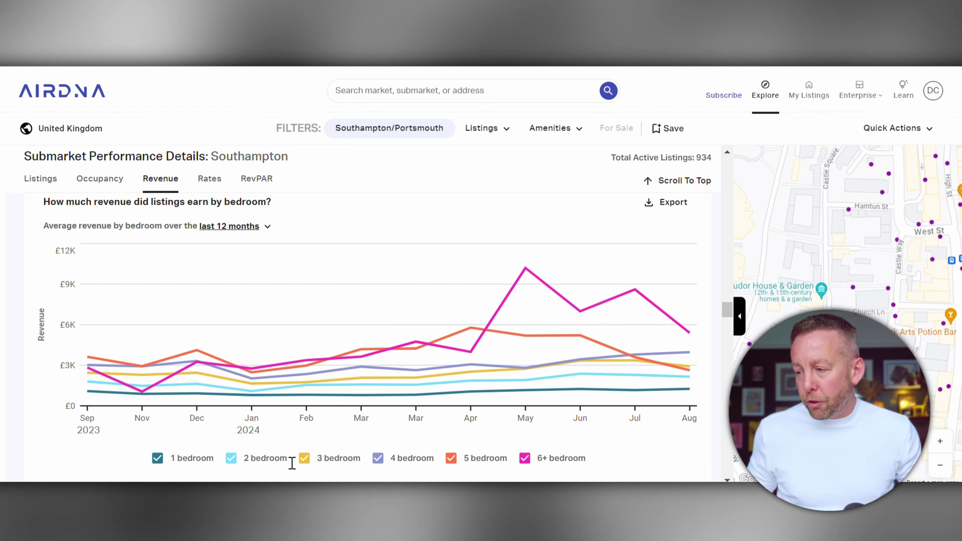
In the revenue-by-bedroom chart, compare only 1 bedroom with 6+ bedroom listings, and then with 3 bedroom listings.
left_click(232, 458)
left_click(313, 458)
left_click(379, 459)
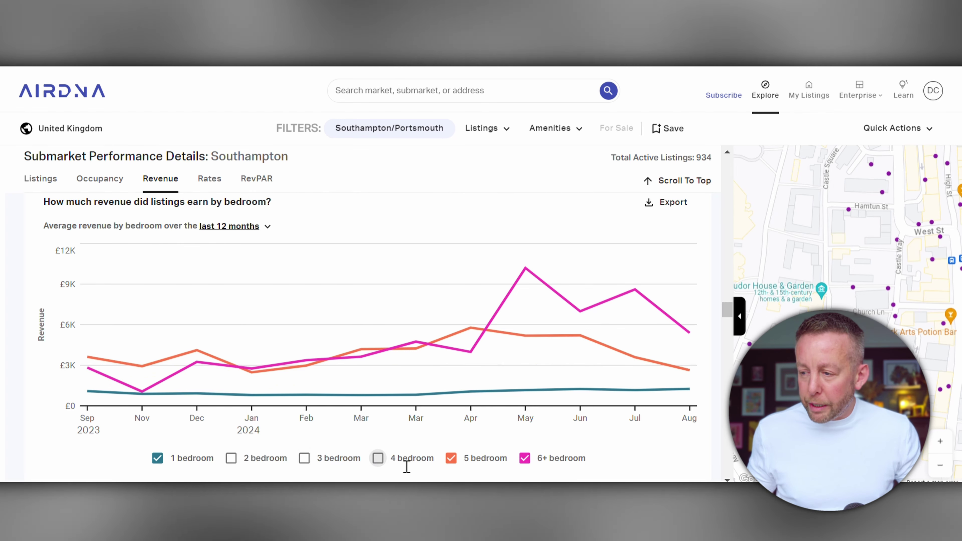
left_click(456, 465)
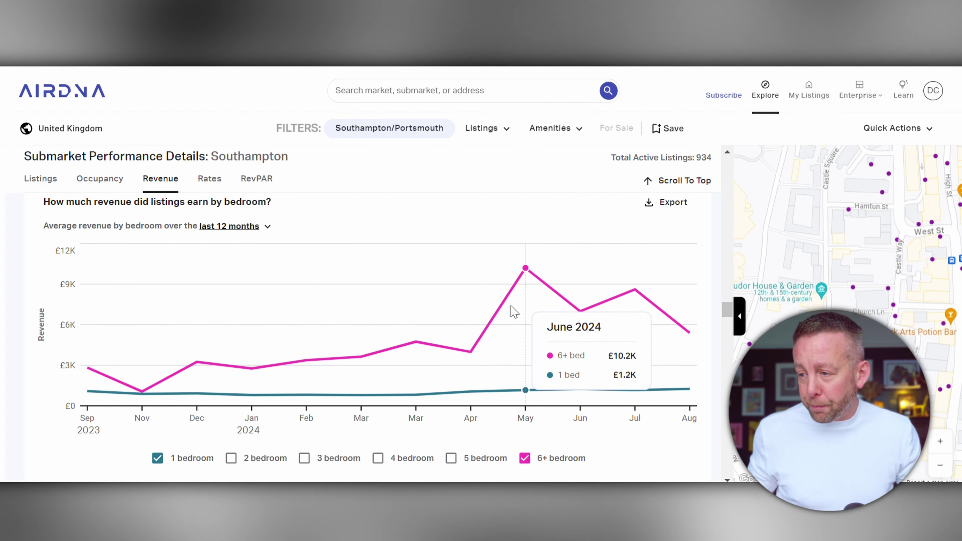
left_click(524, 458)
left_click(306, 459)
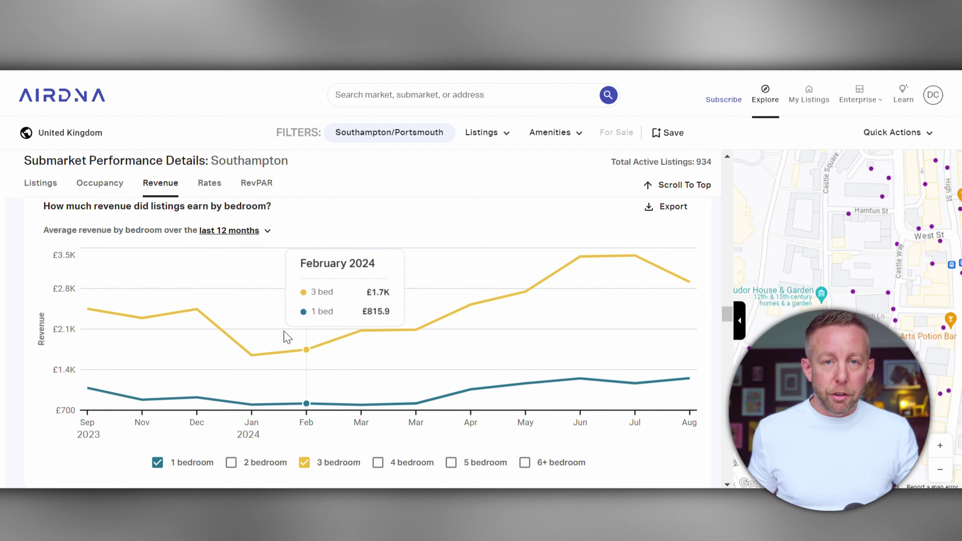
Compare 2 bedroom revenue with 1 bedroom revenue, and then with 3 bedroom revenue in the same chart.
left_click(305, 463)
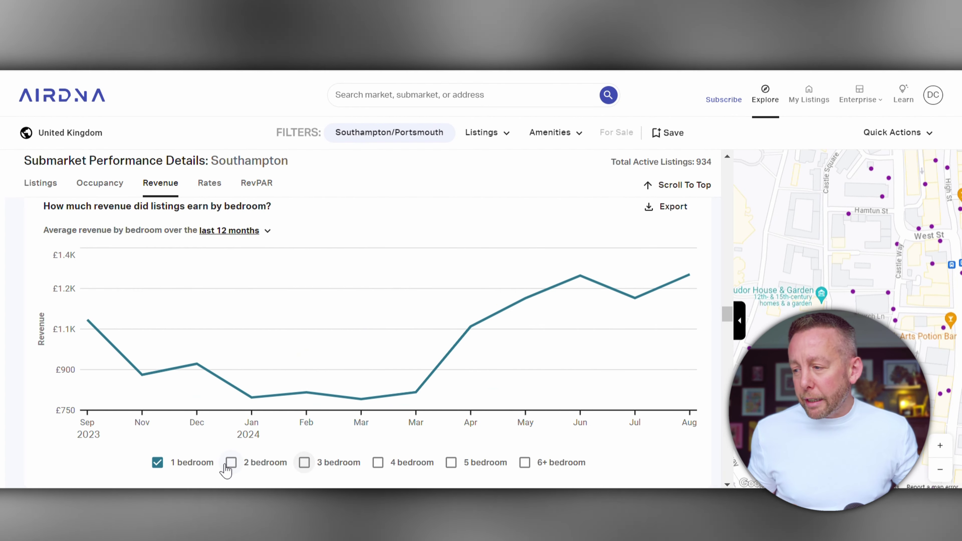
left_click(232, 463)
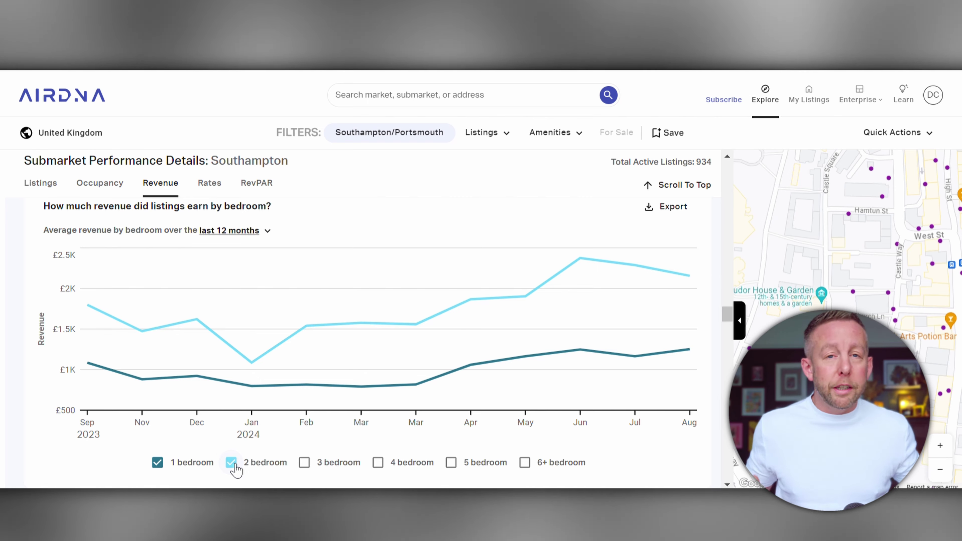
left_click(158, 462)
left_click(304, 463)
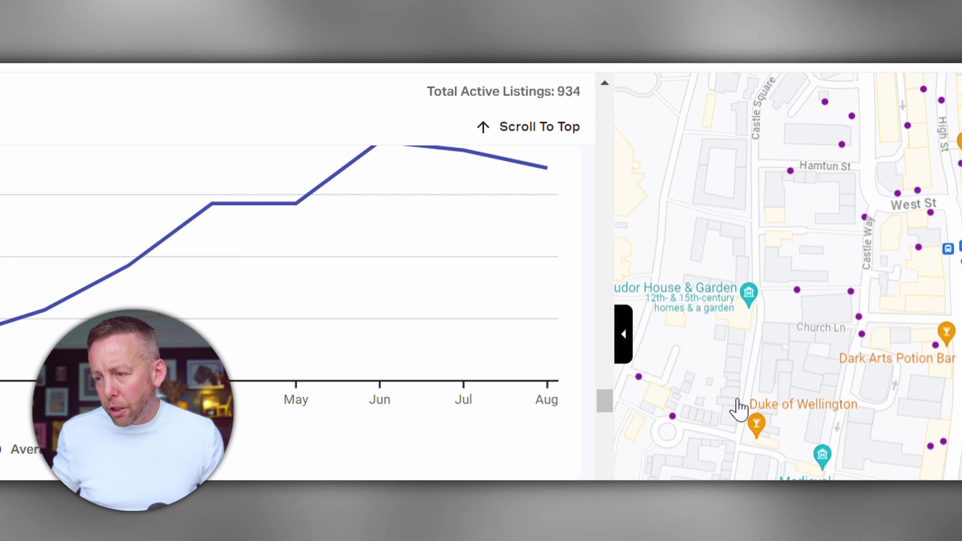
Expand the listings map to full width and zoom in on the area around Tudor House & Garden and St Michael's Square.
left_click(802, 288)
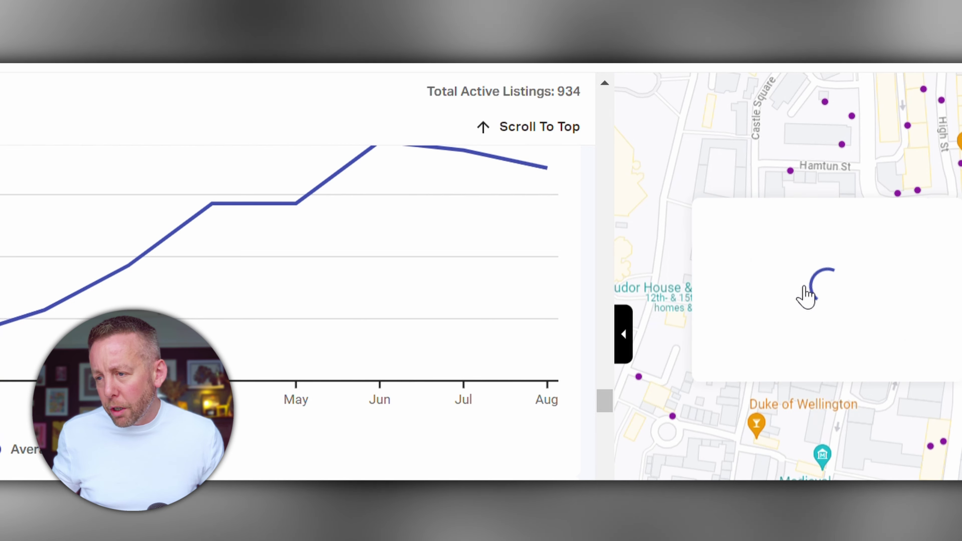
left_click(660, 345)
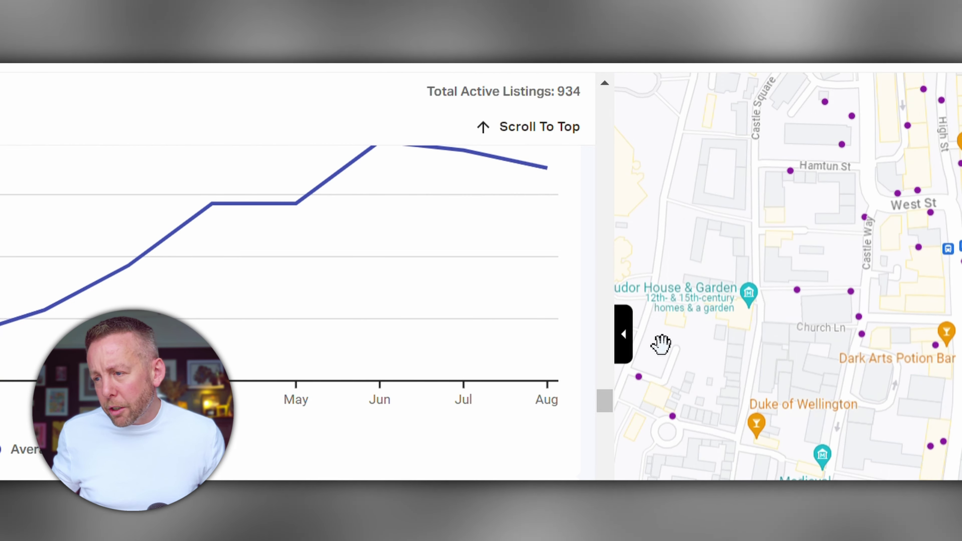
left_click(623, 334)
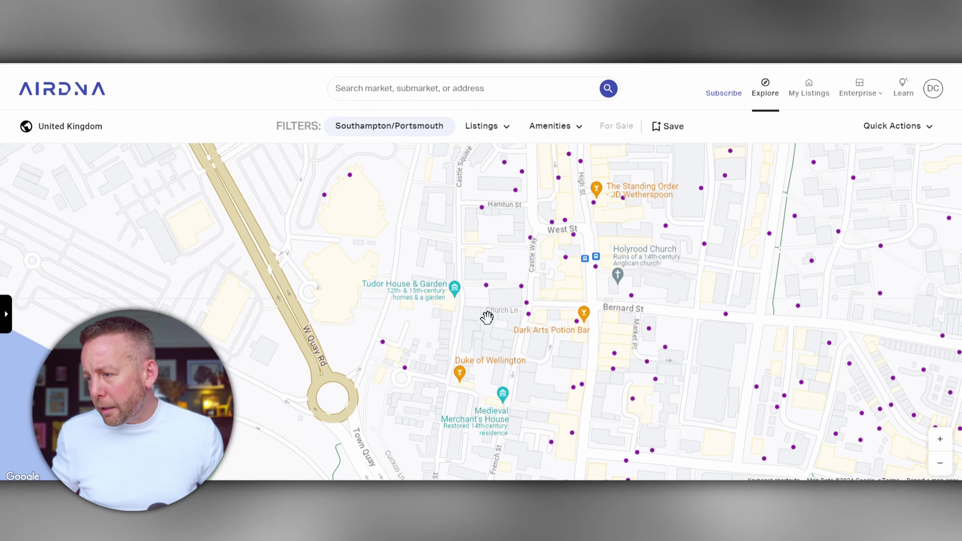
scroll(457, 277, "up", 2)
left_click_drag(457, 277, 447, 232)
Check the revenue, occupancy and daily rate cards of the individual listings near St Michael's Square and Church Ln.
left_click(478, 299)
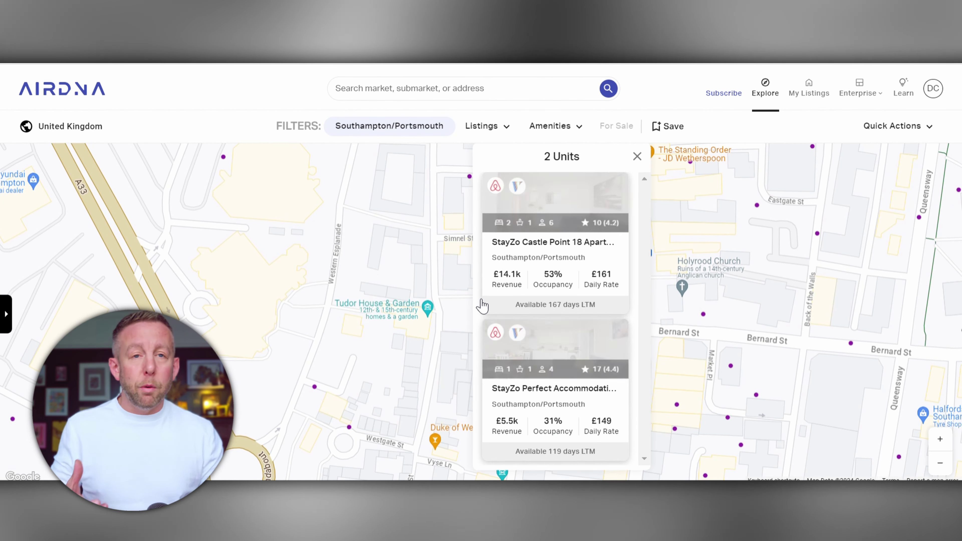
left_click(474, 300)
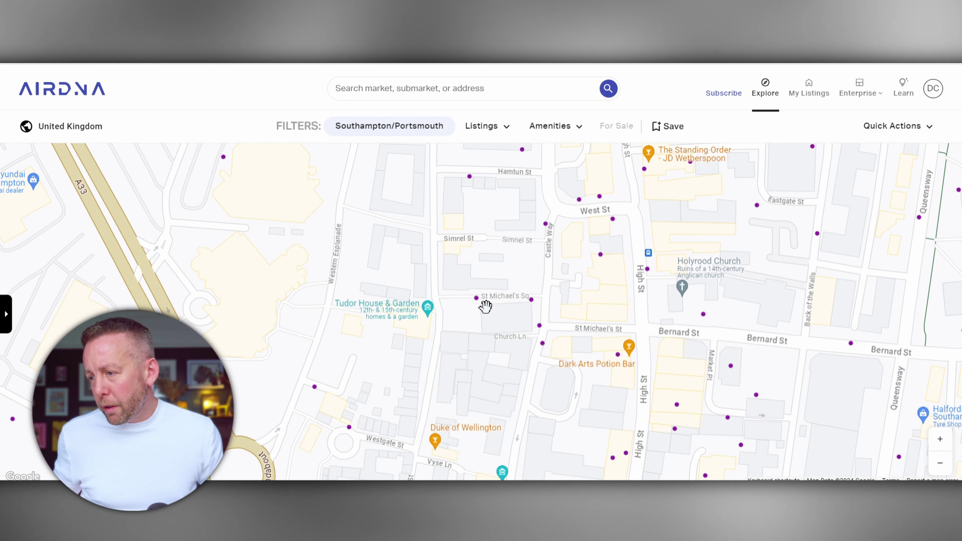
left_click(482, 304)
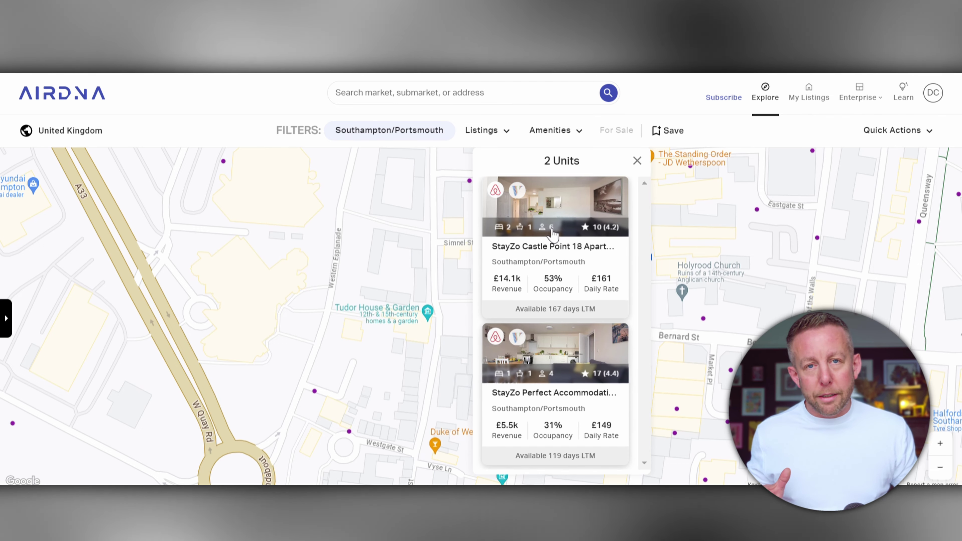
left_click(499, 267)
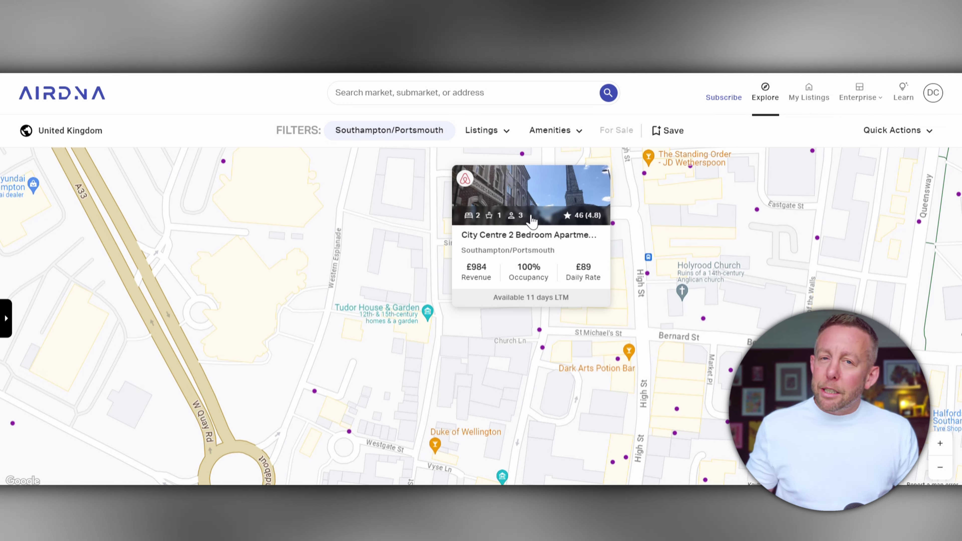
mouse_move(545, 346)
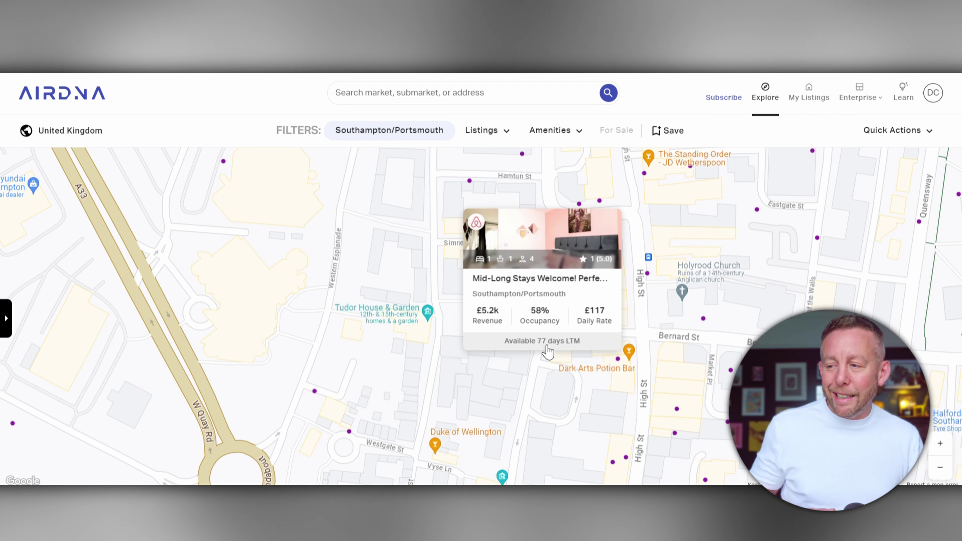
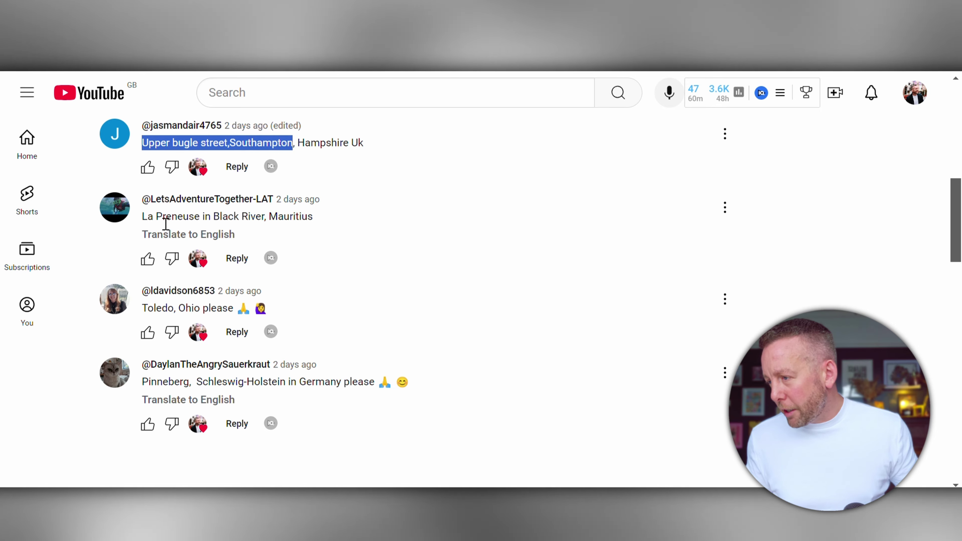
Copy the location La Preneuse in Black River, Mauritius from the YouTube comment and search for that market in AirDNA.
left_click(152, 226)
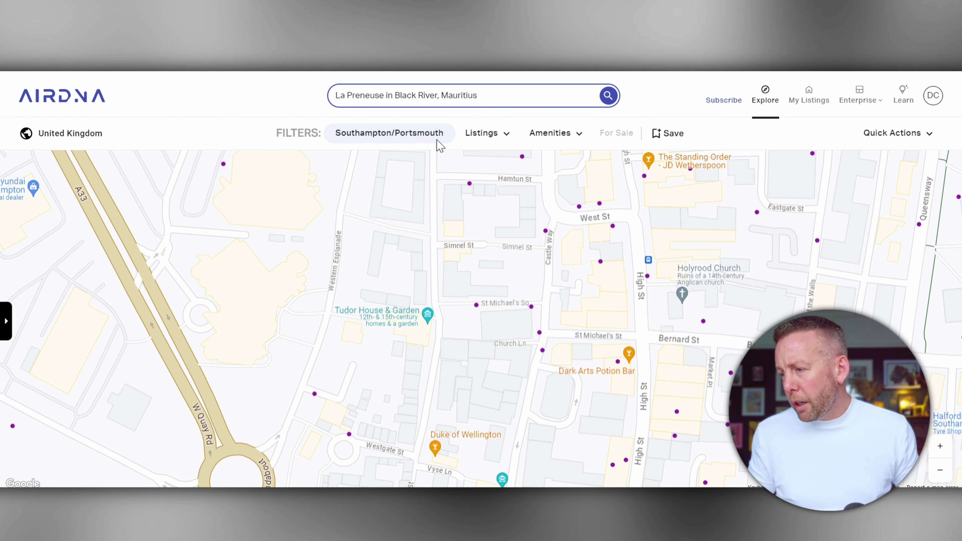
key("Return")
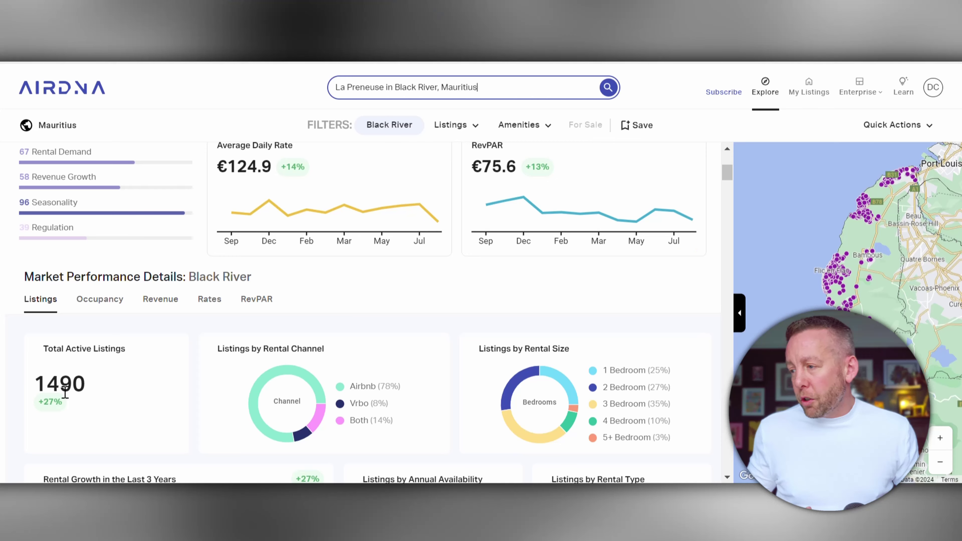
Review Black River's total active listings, rental channel and size breakdowns, three-year rental growth, annual availability and rental type.
left_click_drag(35, 384, 110, 388)
left_click(18, 347)
scroll(18, 347, "down", 3)
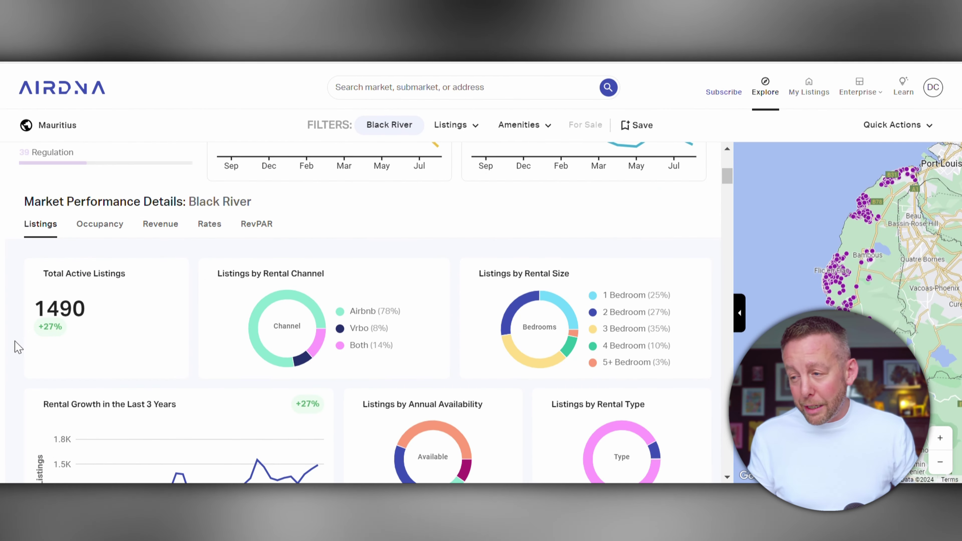
scroll(278, 258, "down", 2)
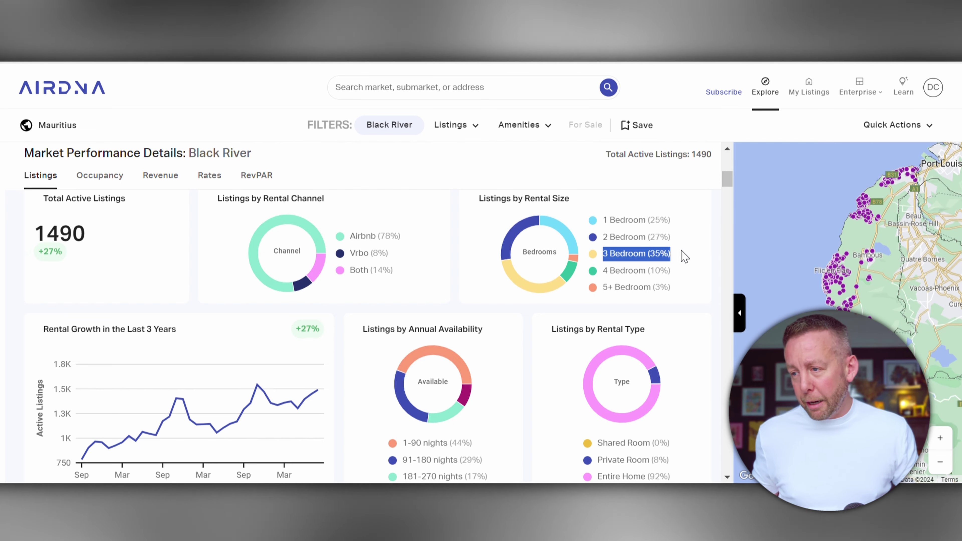
scroll(559, 273, "down", 2)
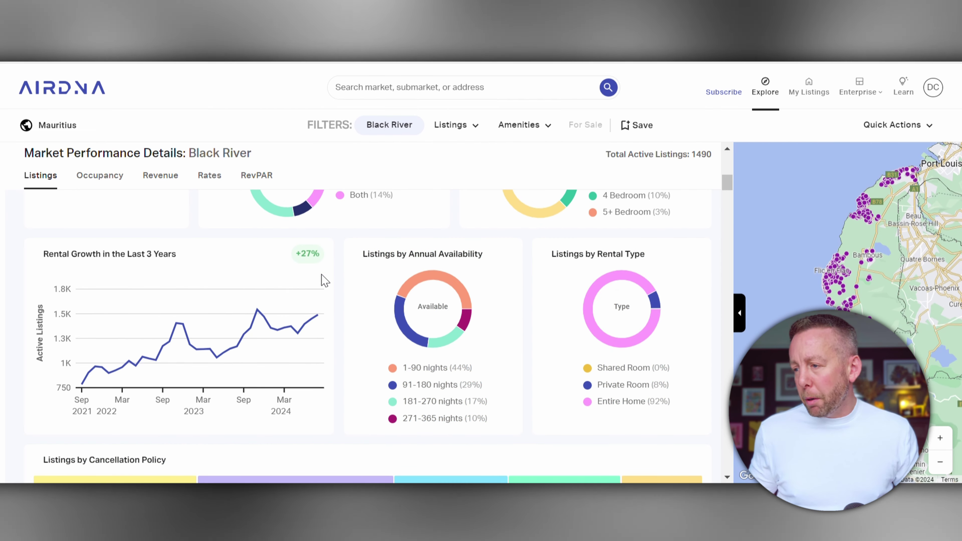
scroll(639, 223, "down", 2)
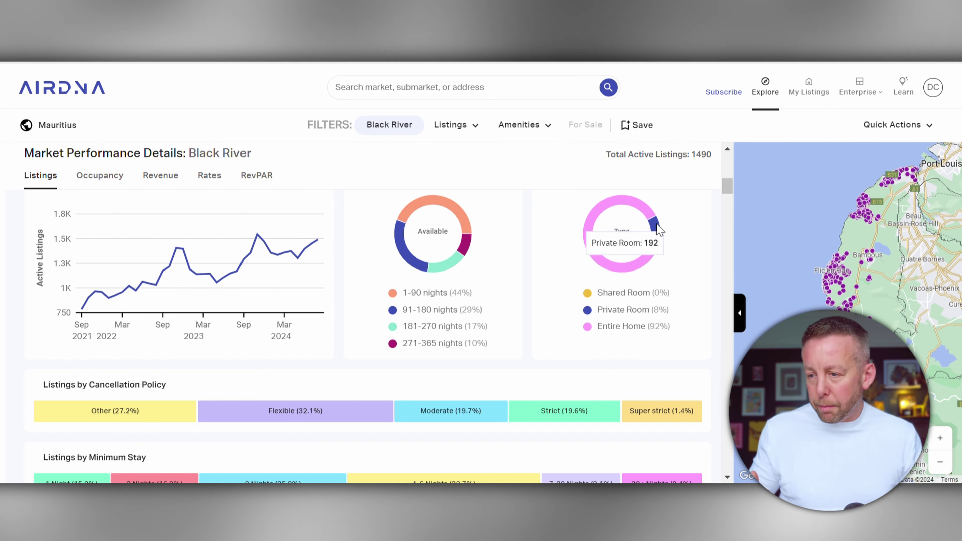
Examine the largest property managers in Black River, comparing their listings, reviews and average ratings.
scroll(559, 274, "down", 7)
left_click_drag(401, 281, 455, 289)
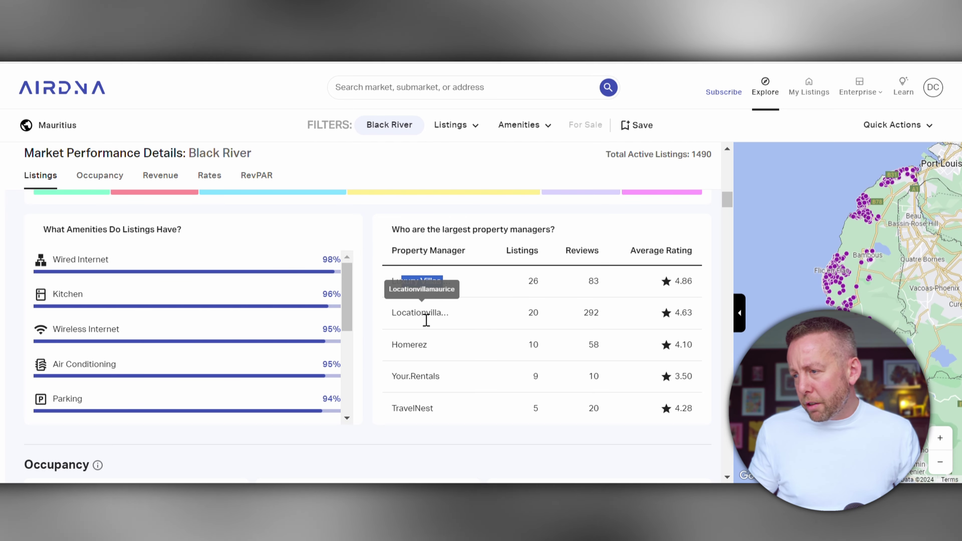
left_click(537, 303)
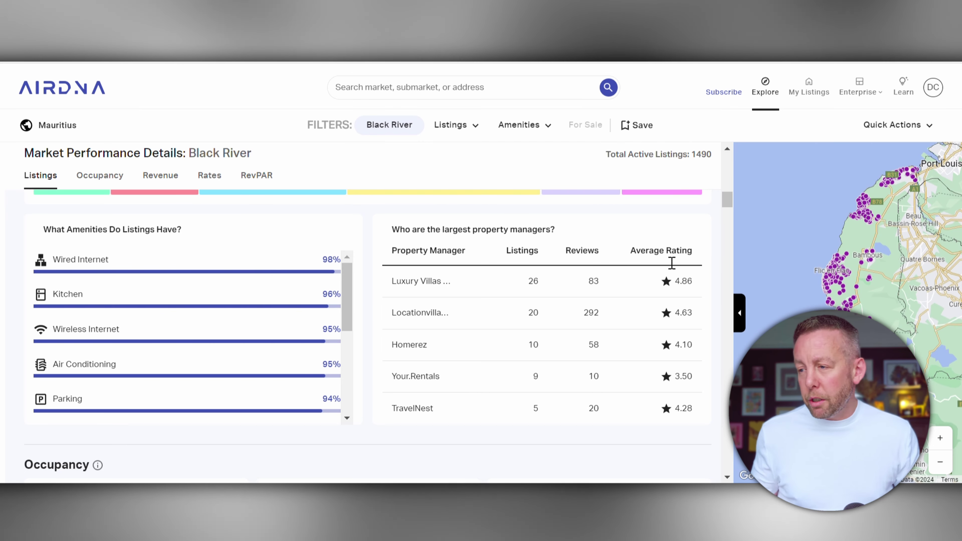
Check Black River's occupancy rate, length of stay and booking lead time figures.
scroll(247, 282, "down", 5)
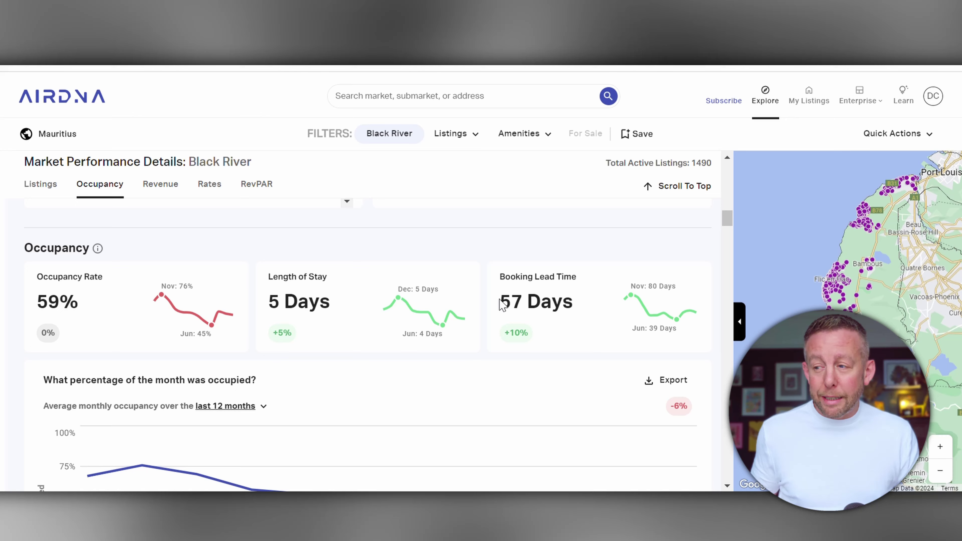
double_click(501, 302)
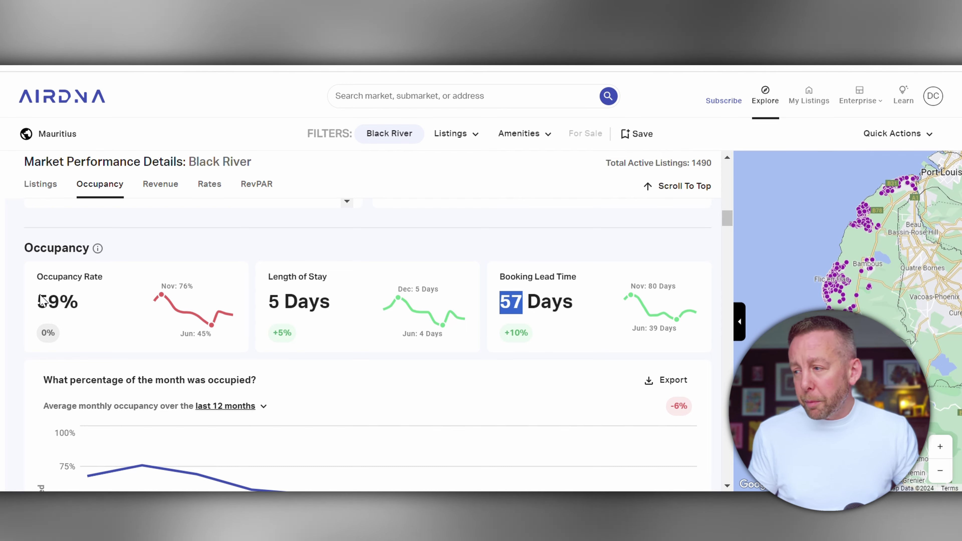
left_click_drag(40, 301, 82, 306)
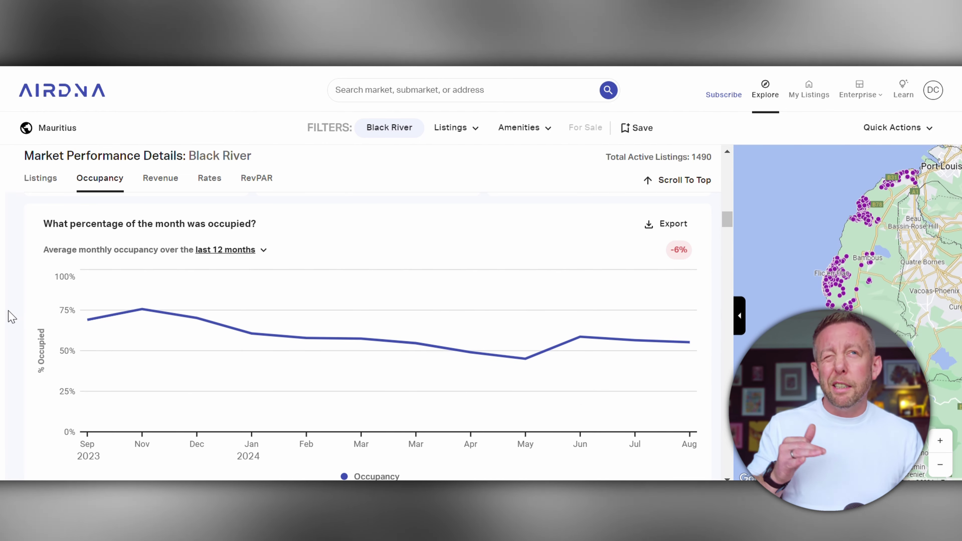
In Black River's revenue-by-bedroom chart, hide the 1 and 2 bedroom lines and show them again for comparison.
scroll(3, 316, "down", 10)
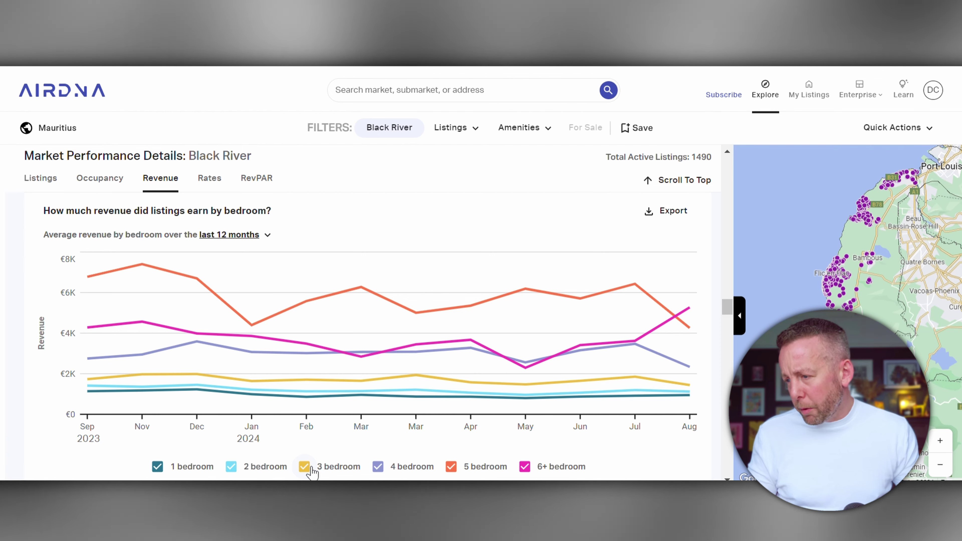
left_click(158, 466)
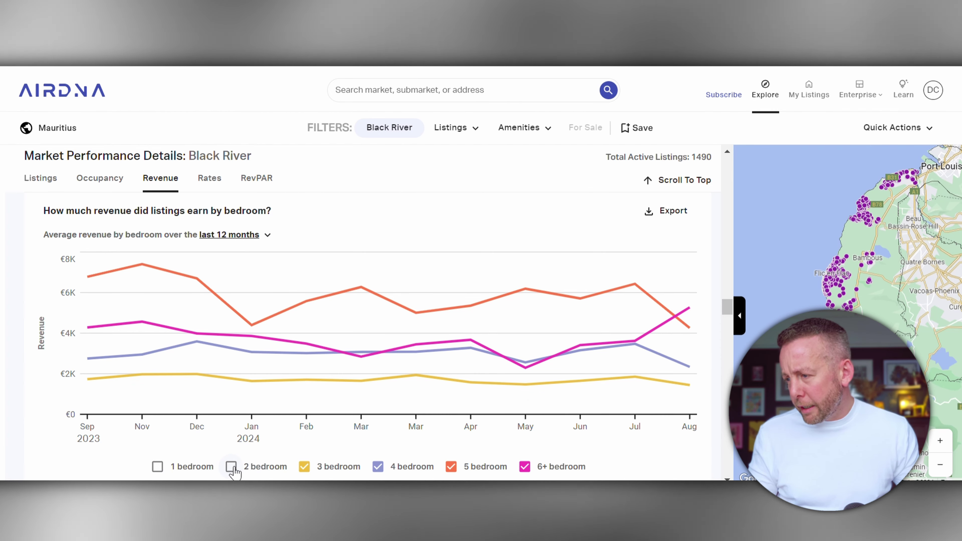
left_click(231, 468)
left_click(164, 469)
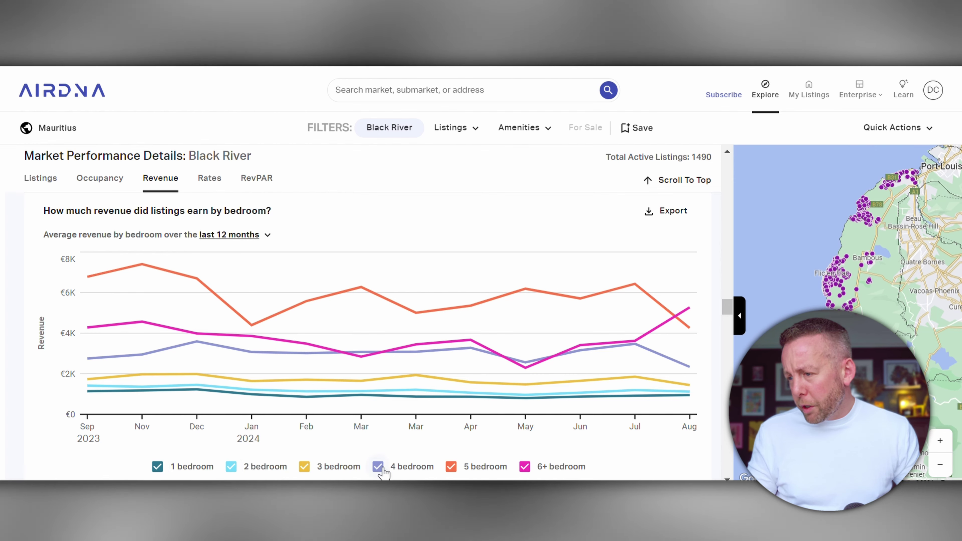
Switch the 6+ bedroom revenue line off and on to compare it with the other sizes, and leave it hidden.
left_click(525, 467)
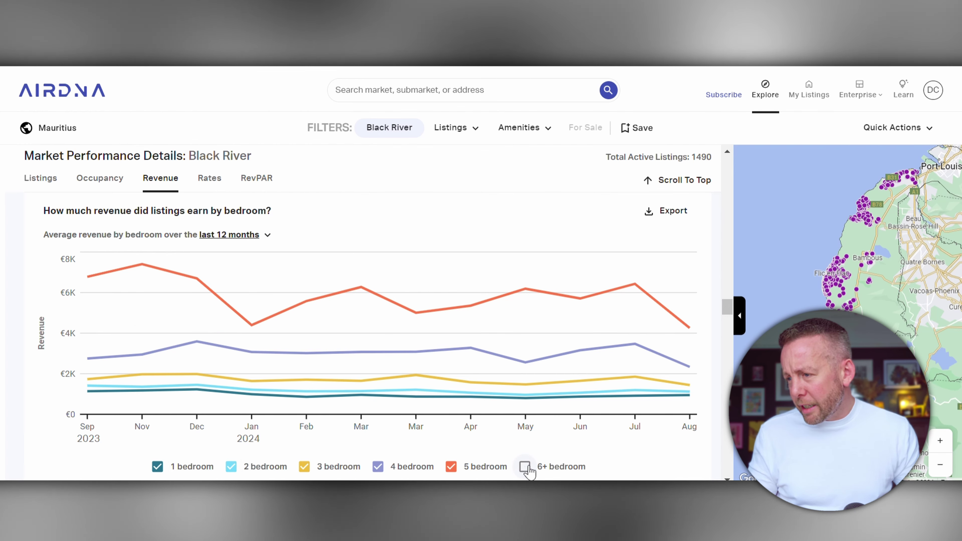
left_click(525, 467)
left_click(526, 468)
left_click(526, 468)
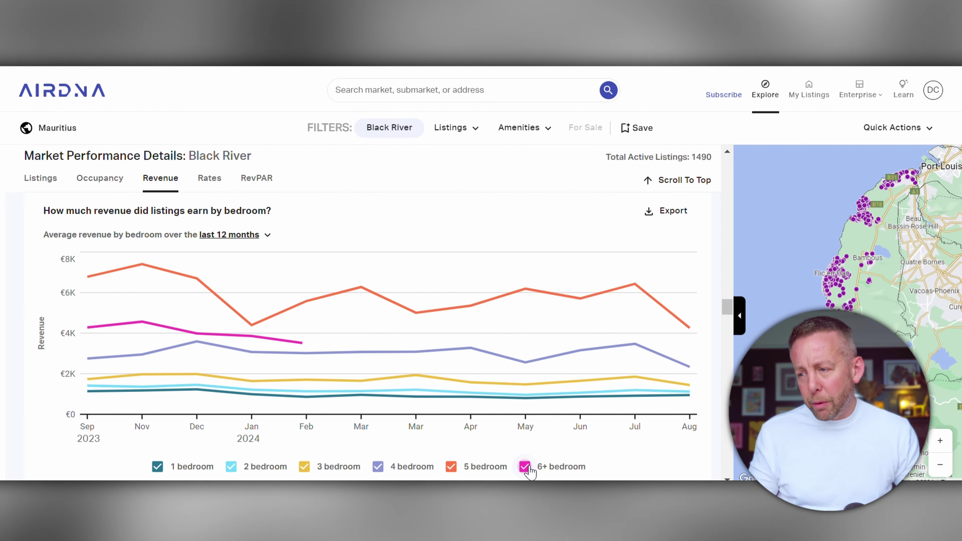
left_click(526, 467)
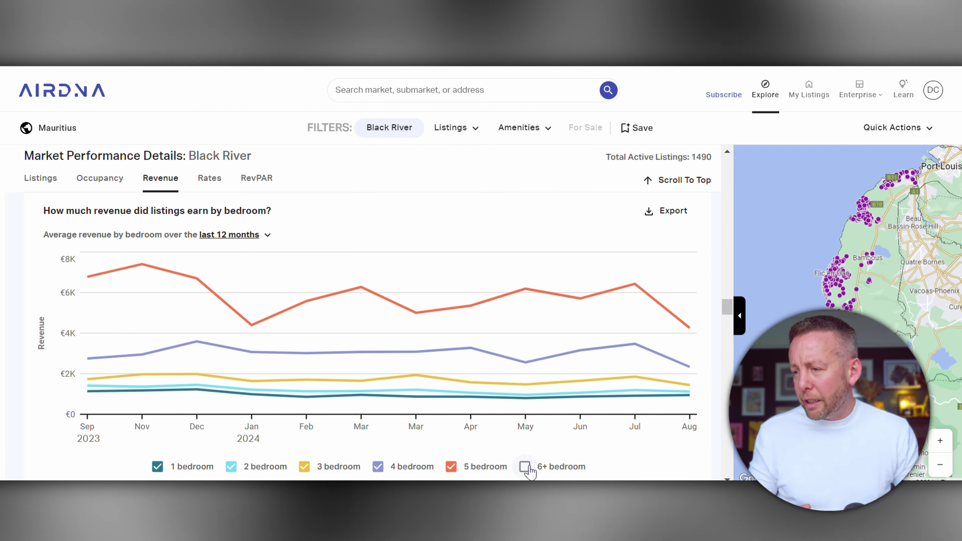
left_click(526, 468)
left_click(526, 468)
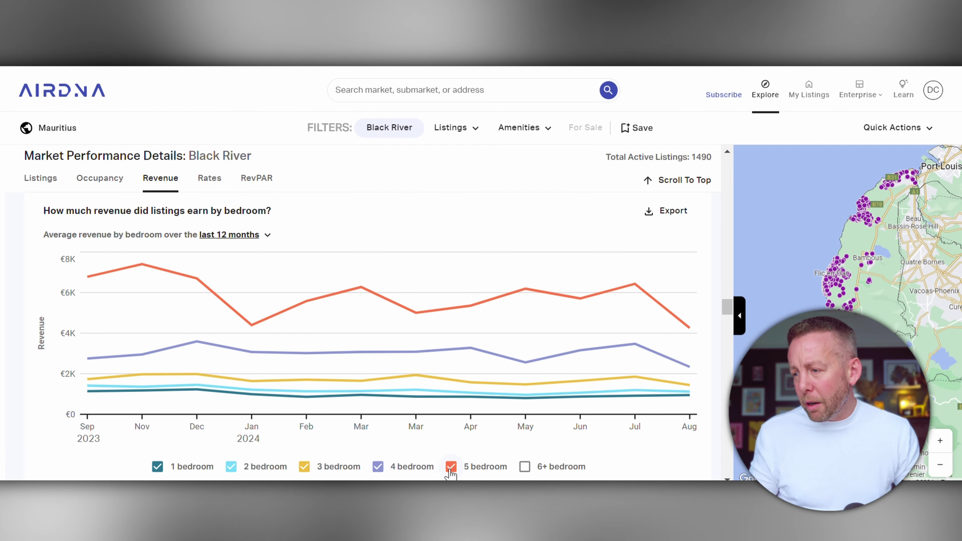
Hide and restore the 5 bedroom revenue line, and do the same with the 4 bedroom line.
left_click(455, 469)
left_click(456, 469)
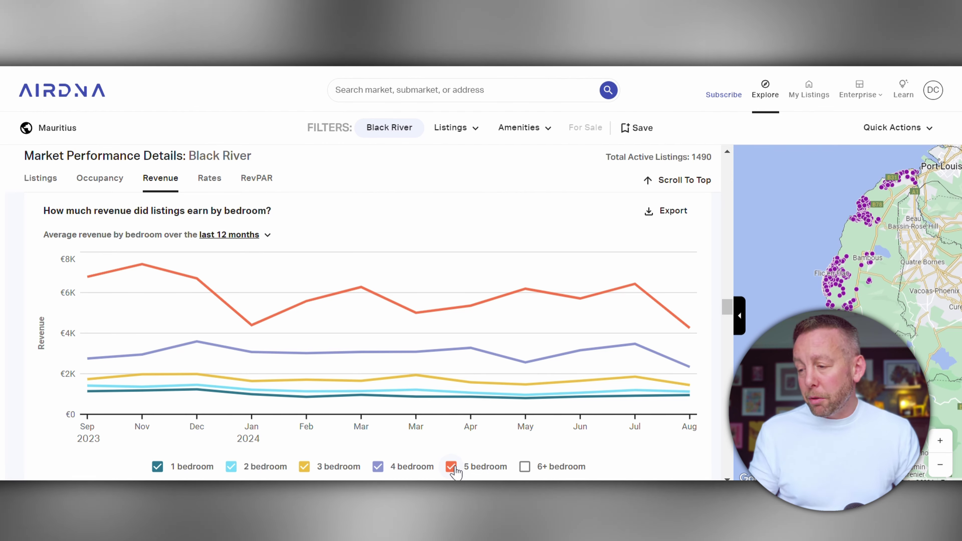
left_click(380, 467)
left_click(380, 467)
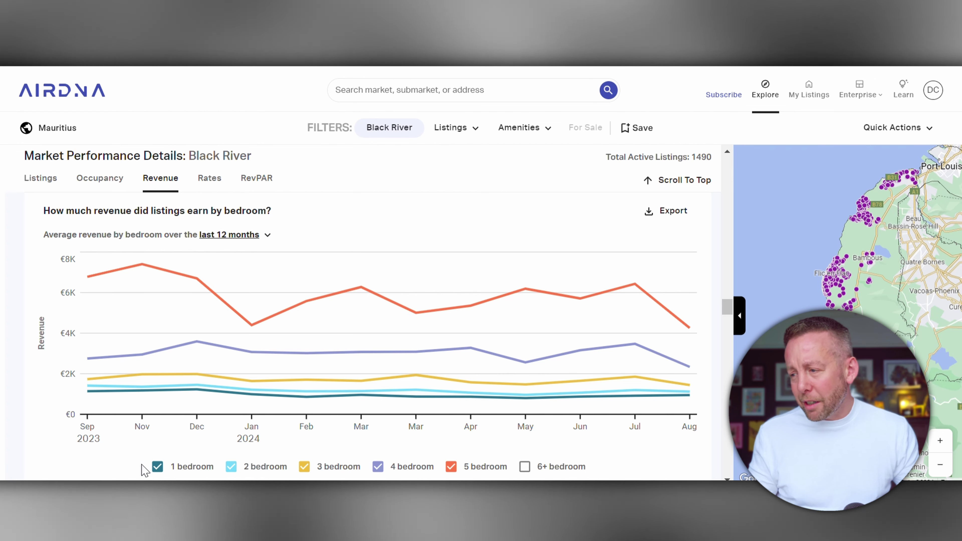
Toggle the 1 and 2 bedroom revenue lines for comparison and leave both hidden, keeping 3, 4 and 5 bedroom displayed.
left_click(232, 467)
left_click(157, 466)
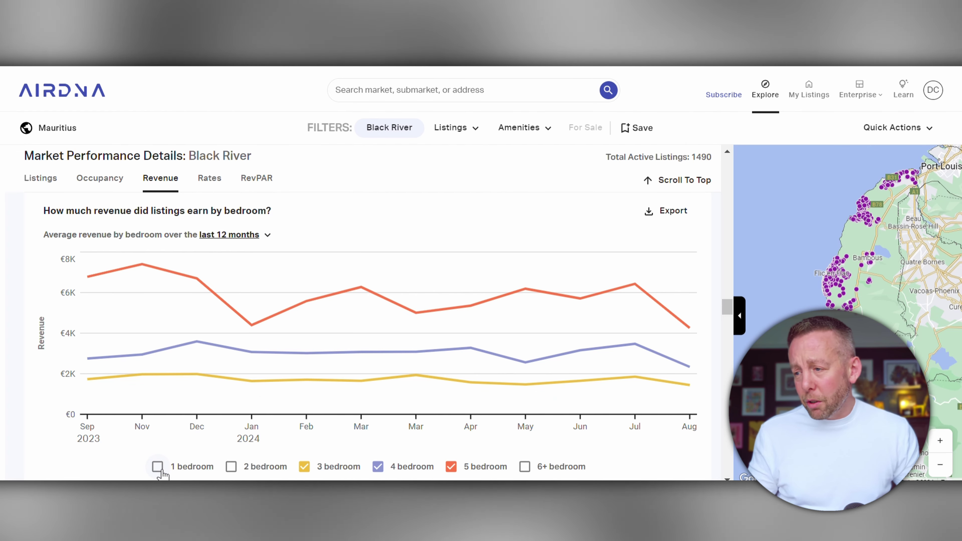
left_click(231, 466)
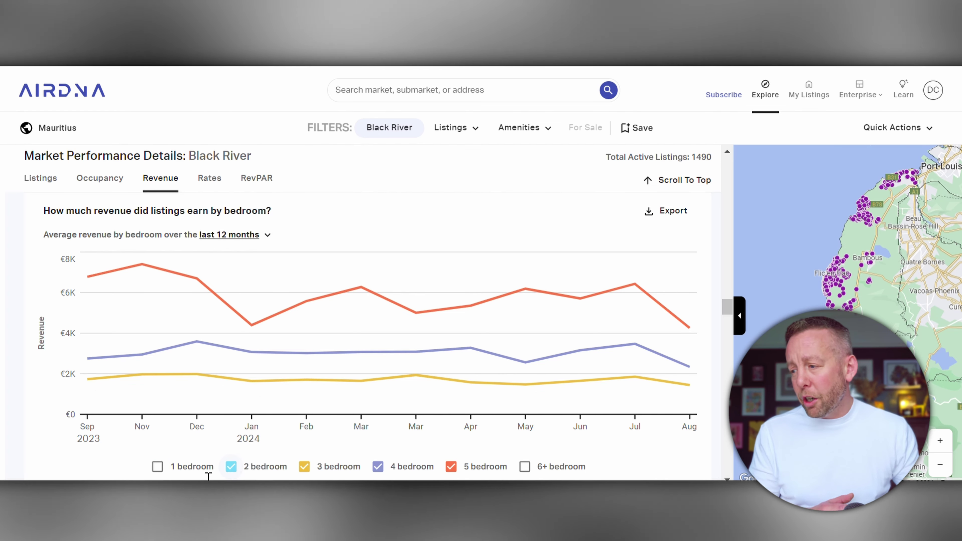
left_click(157, 466)
left_click(231, 467)
left_click(157, 467)
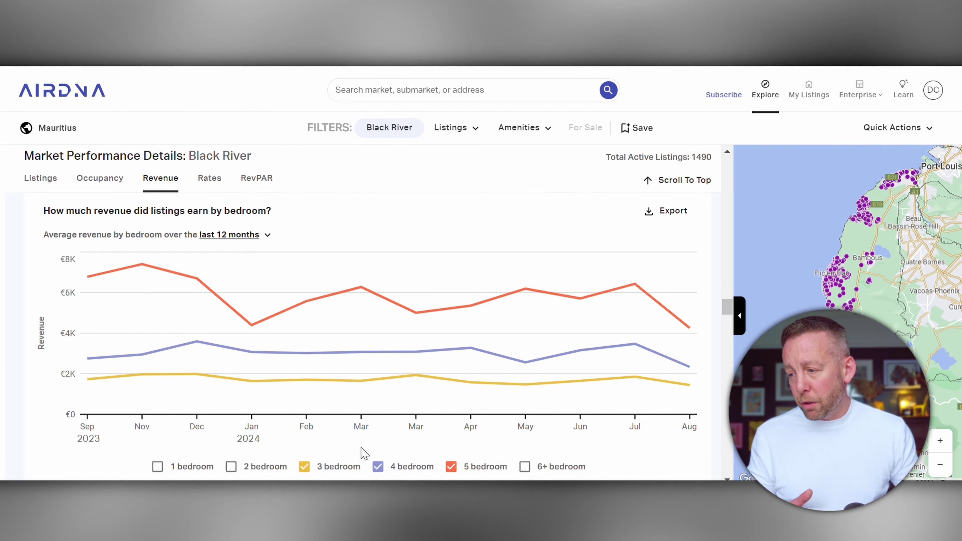
Examine the 5 bedroom revenue line, and check the average daily rate by bedroom over the last 12 months.
left_click(451, 468)
left_click(451, 468)
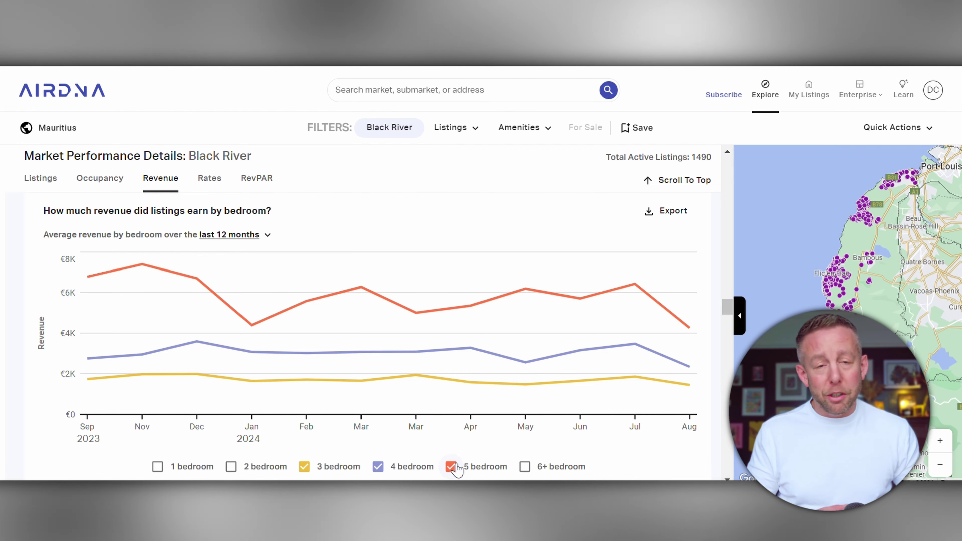
mouse_move(143, 268)
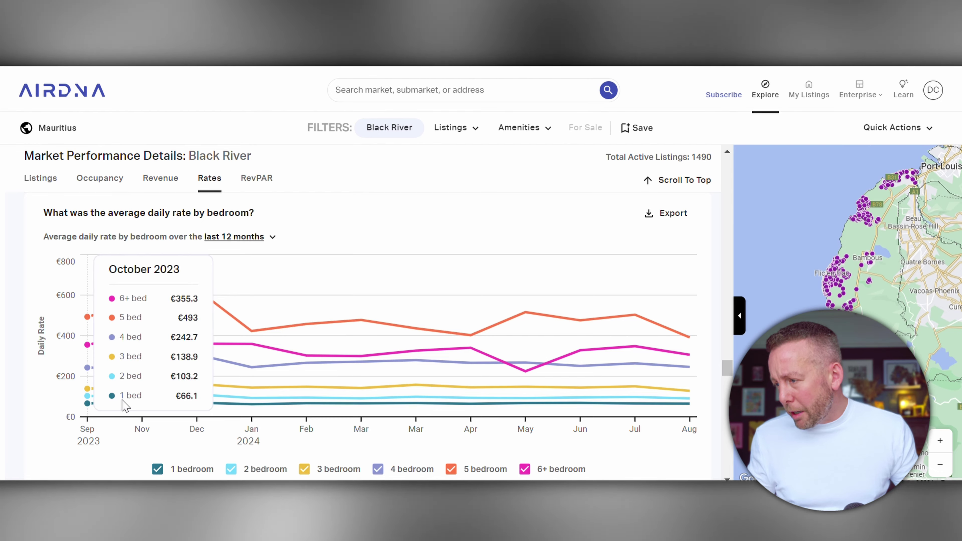
mouse_move(197, 402)
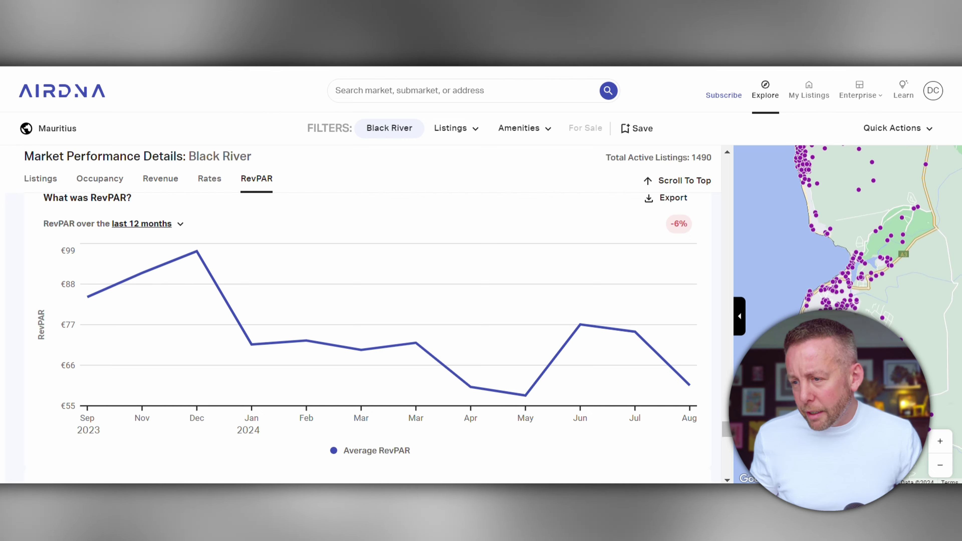
Expand the Black River listings map to full width and zoom in on the coast around La Preneuse.
left_click(740, 316)
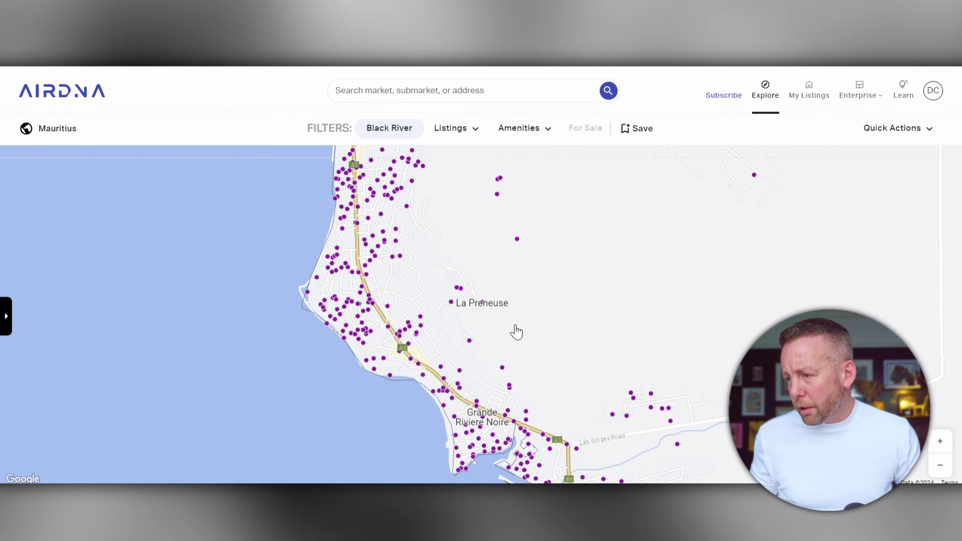
scroll(516, 333, "up", 3)
left_click_drag(517, 331, 695, 358)
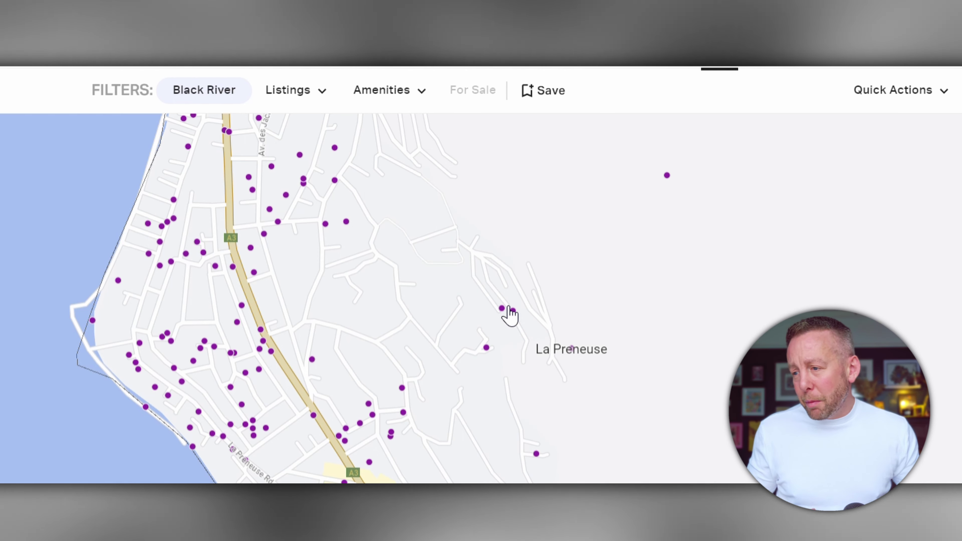
Check the card of the Nature/Art Seaview Villa listing near La Preneuse and open its full listing overview.
mouse_move(508, 309)
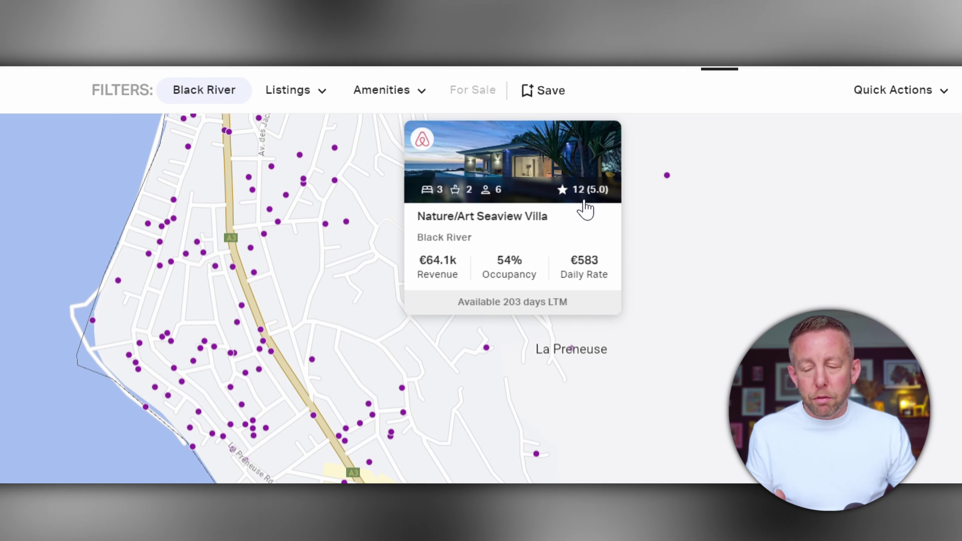
mouse_move(579, 264)
left_mouse_down()
mouse_move(603, 266)
mouse_move(577, 270)
left_mouse_up()
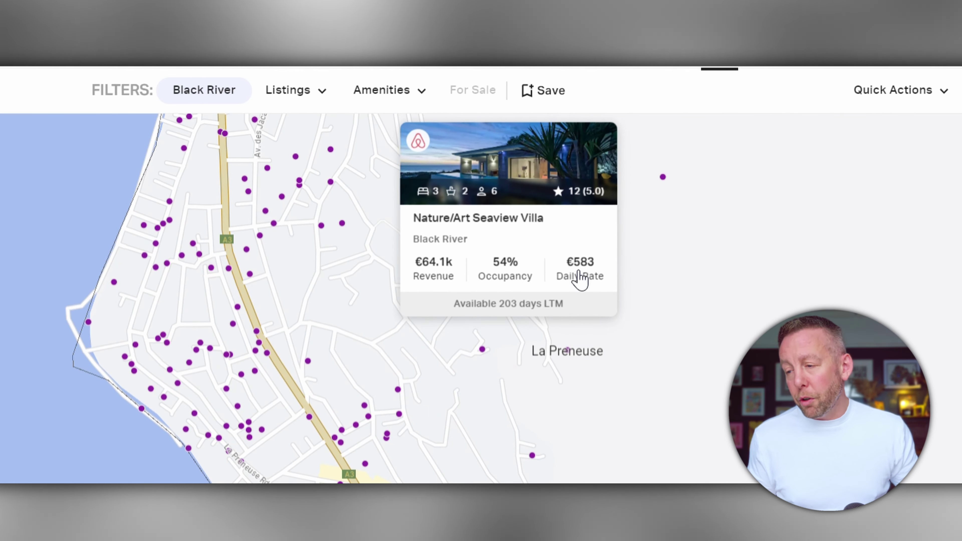
left_click(528, 280)
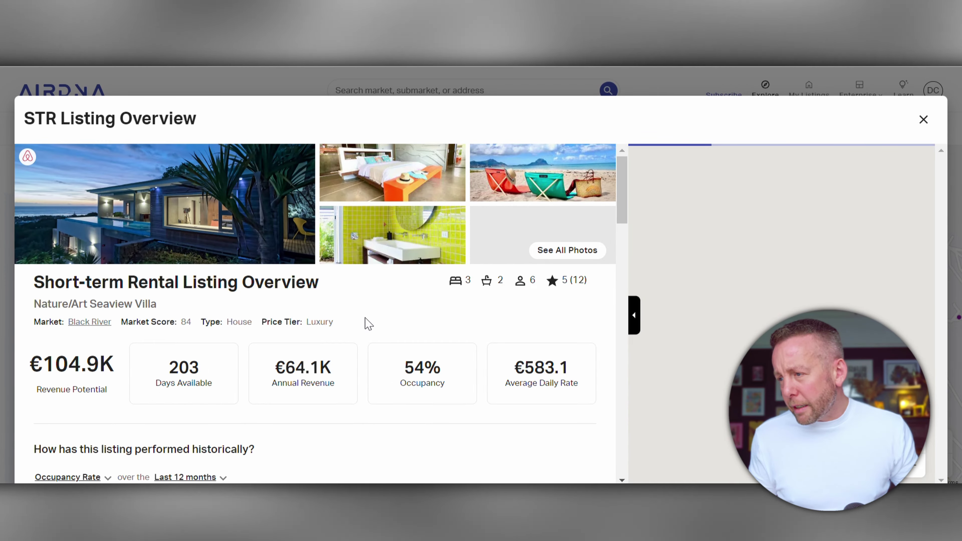
Review the villa's future pricing calendar for October 2024 and the following month.
scroll(272, 271, "down", 15)
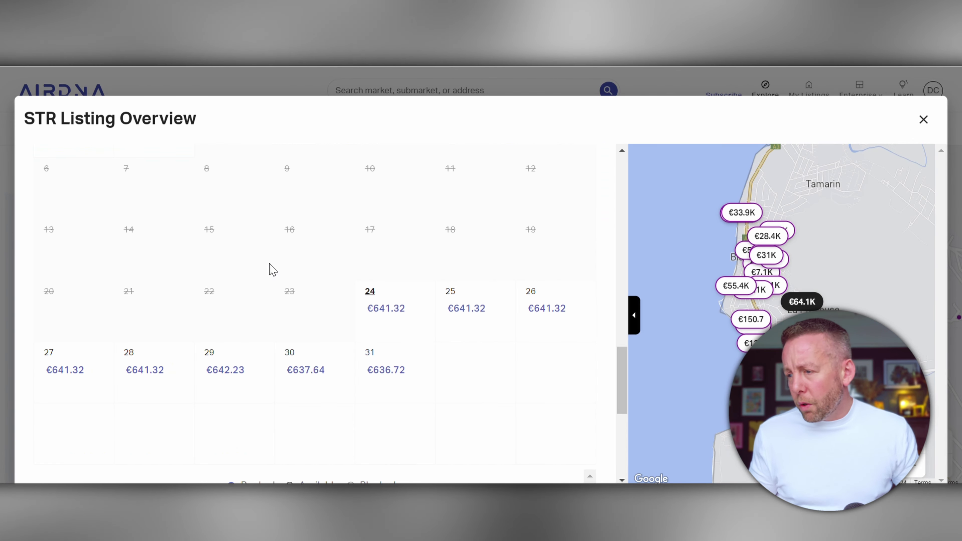
scroll(276, 273, "down", 2)
scroll(276, 274, "up", 6)
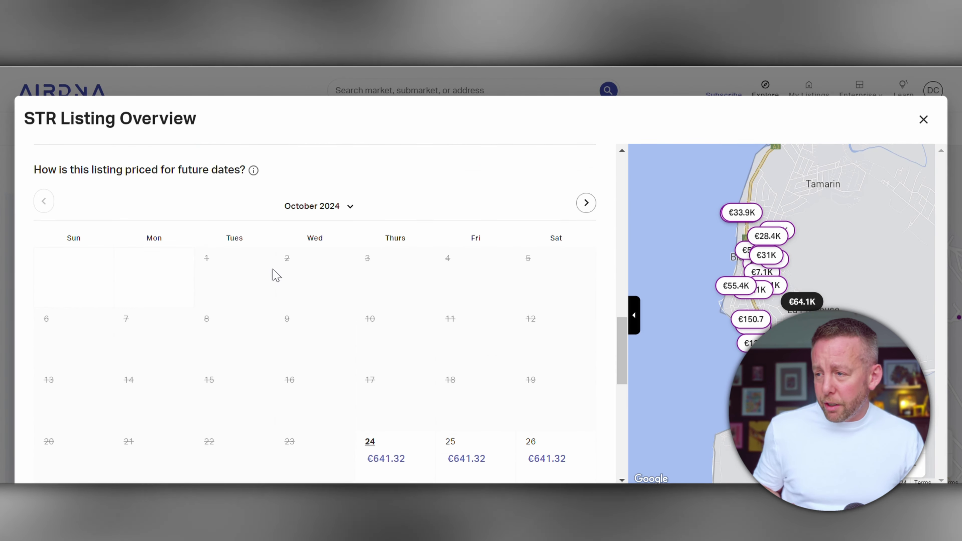
left_click(586, 203)
scroll(478, 243, "down", 4)
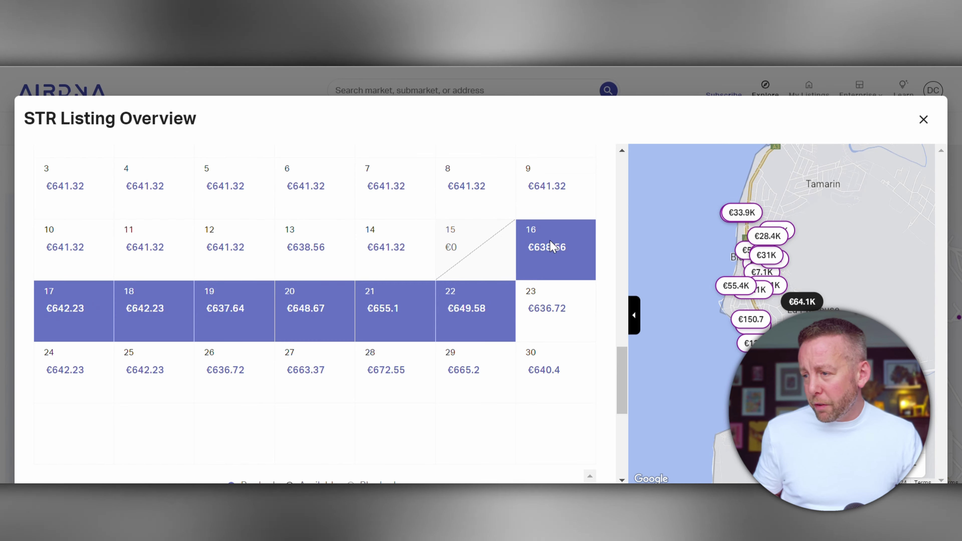
Leave the villa's pricing calendar, return to the YouTube comments and select the suggested location Toledo, Ohio.
scroll(402, 259, "up", 2)
scroll(401, 260, "up", 1)
left_click(585, 141)
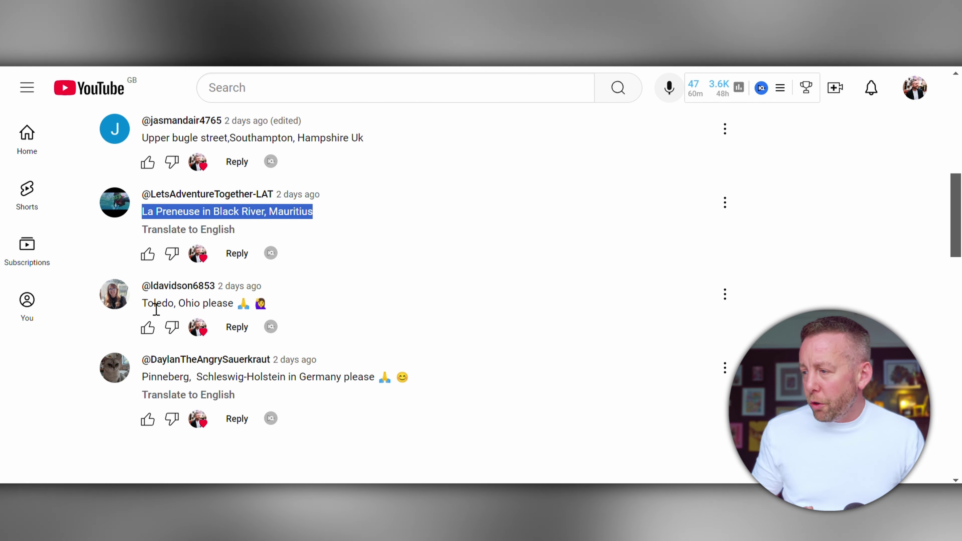
left_click_drag(156, 309, 200, 306)
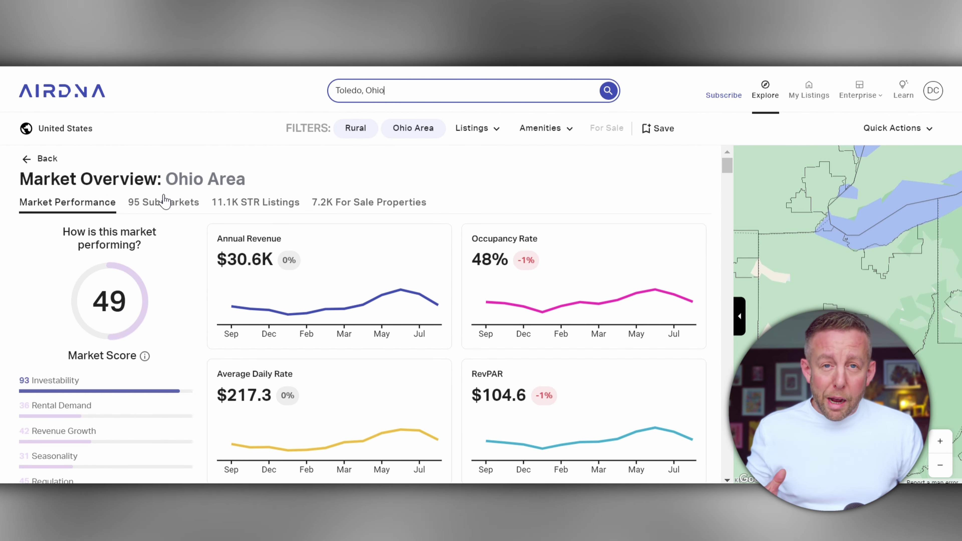
Find Toledo among the submarkets of the Ohio Area market in AirDNA and open its submarket overview.
left_click(156, 213)
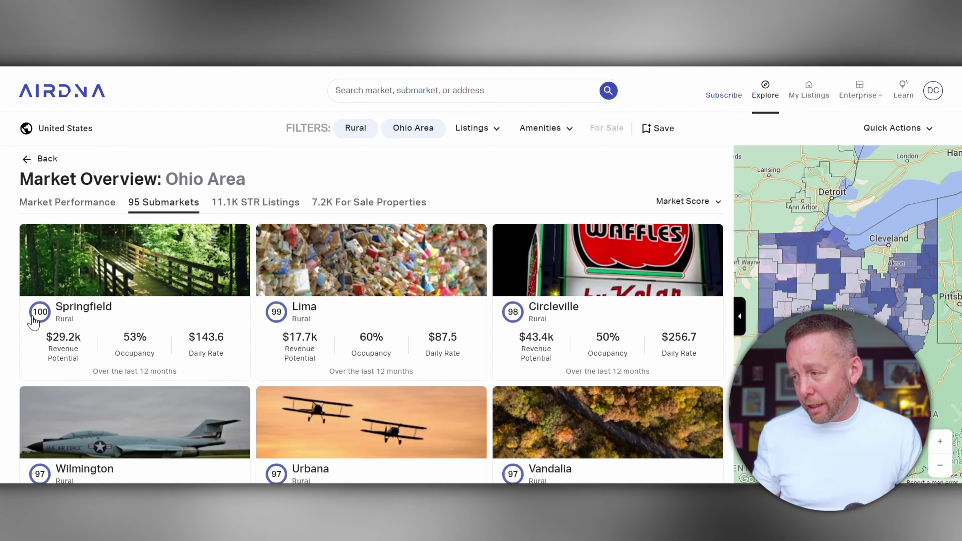
scroll(3, 316, "down", 20)
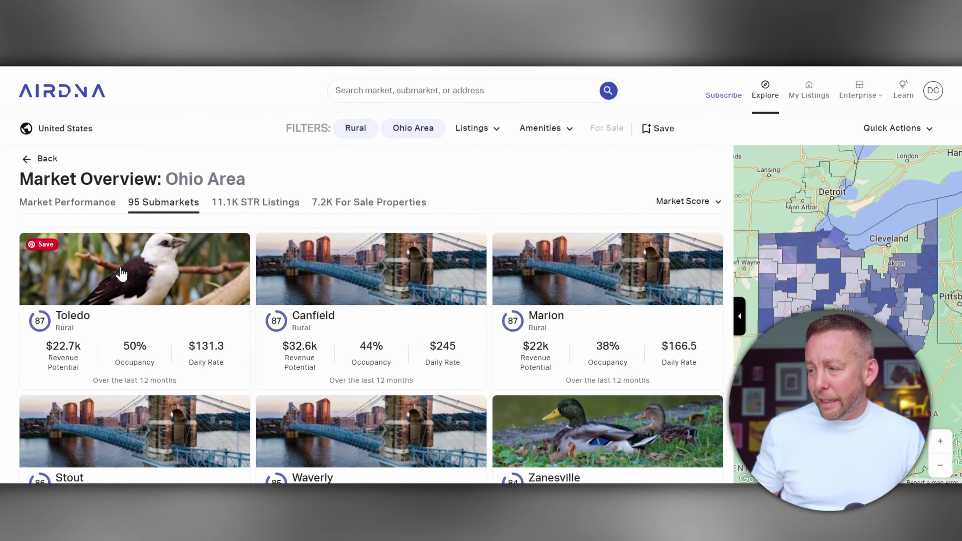
left_click(121, 274)
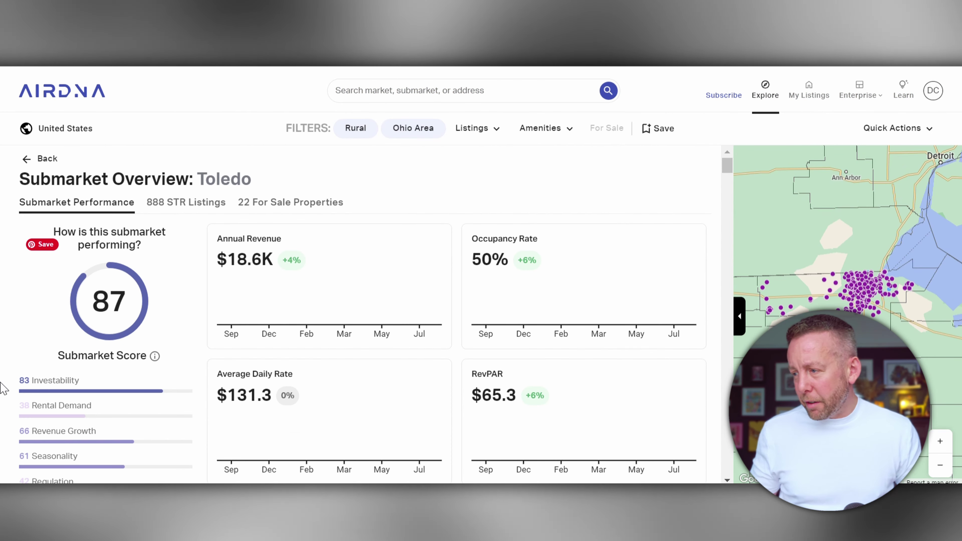
Review Toledo's investability rating, annual revenue and overall submarket score.
triple_click(76, 385)
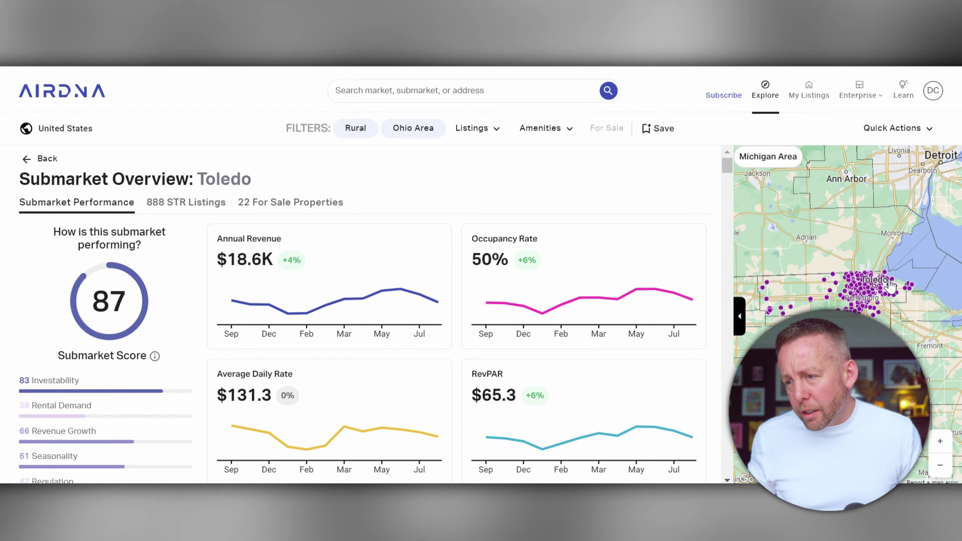
triple_click(249, 269)
left_click(209, 261)
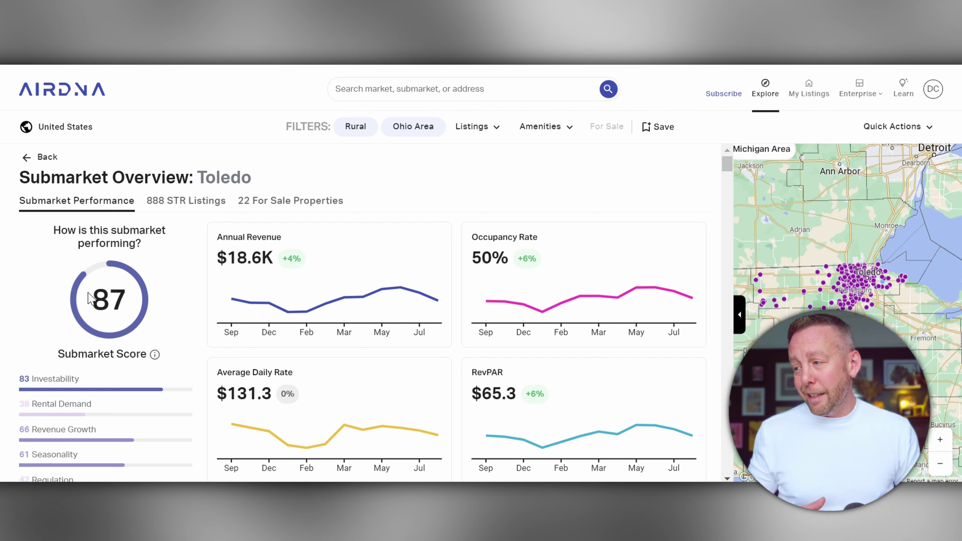
left_click_drag(89, 298, 133, 306)
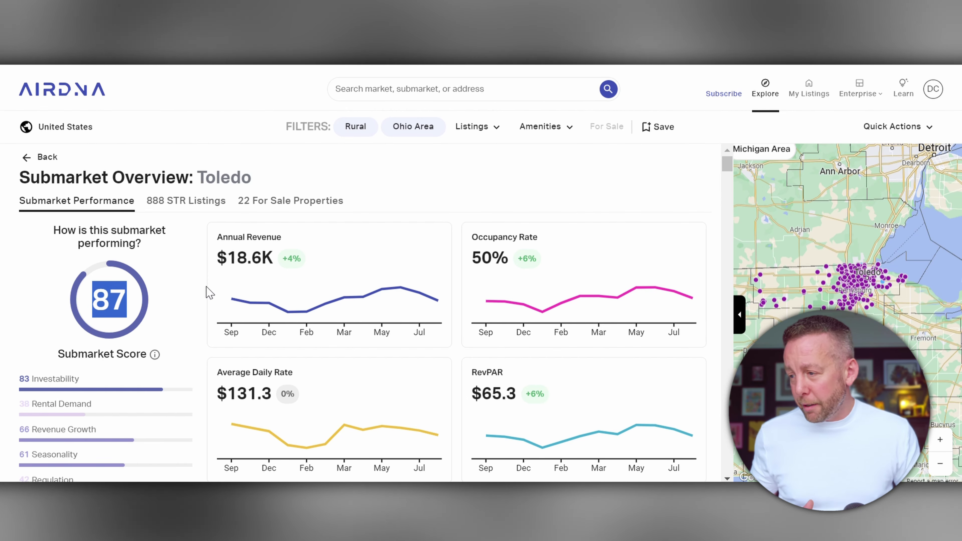
Check how Toledo's listings break down by rental size, including the number of 3 and 4 bedroom properties.
scroll(209, 292, "down", 2)
scroll(191, 273, "down", 7)
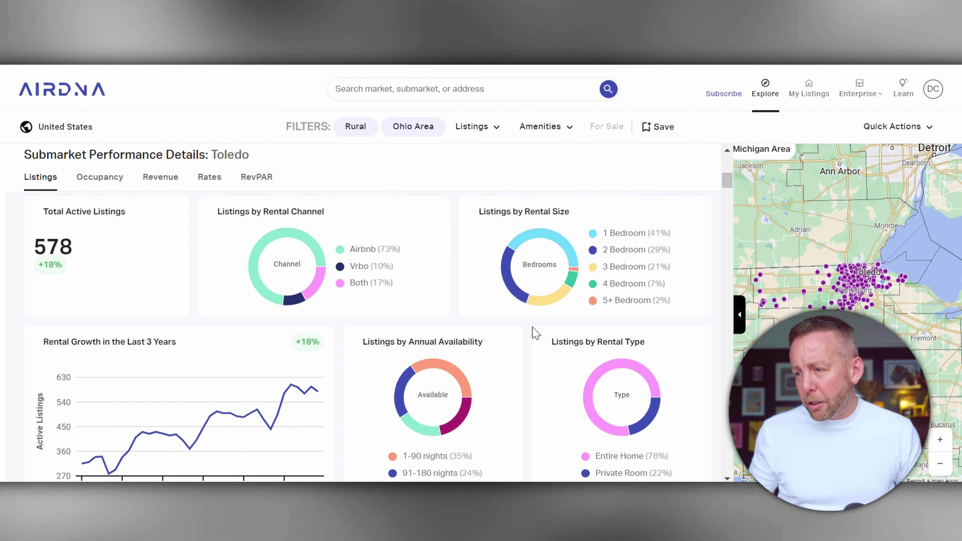
mouse_move(554, 301)
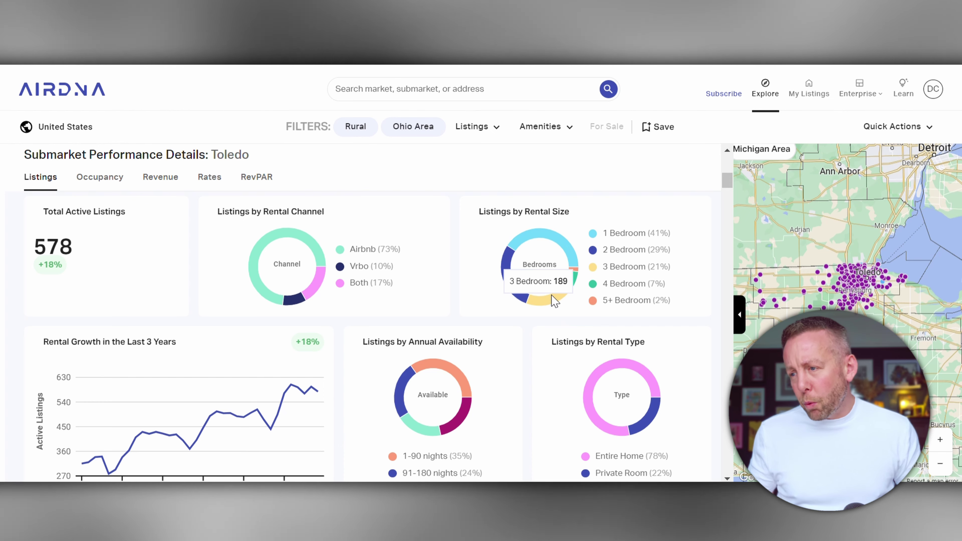
mouse_move(574, 283)
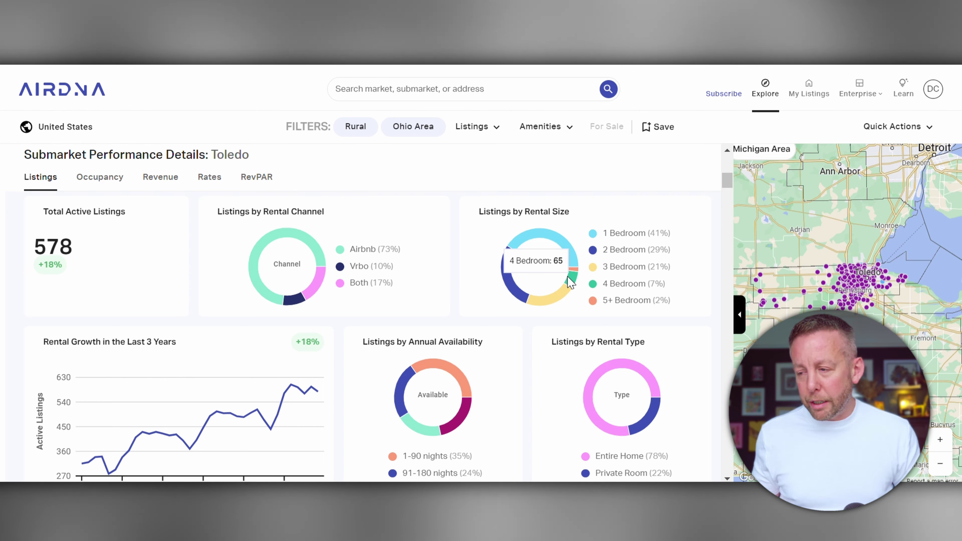
Check the average length of stay and booking lead time in Toledo's occupancy figures.
scroll(417, 296, "down", 10)
left_click_drag(267, 305, 328, 303)
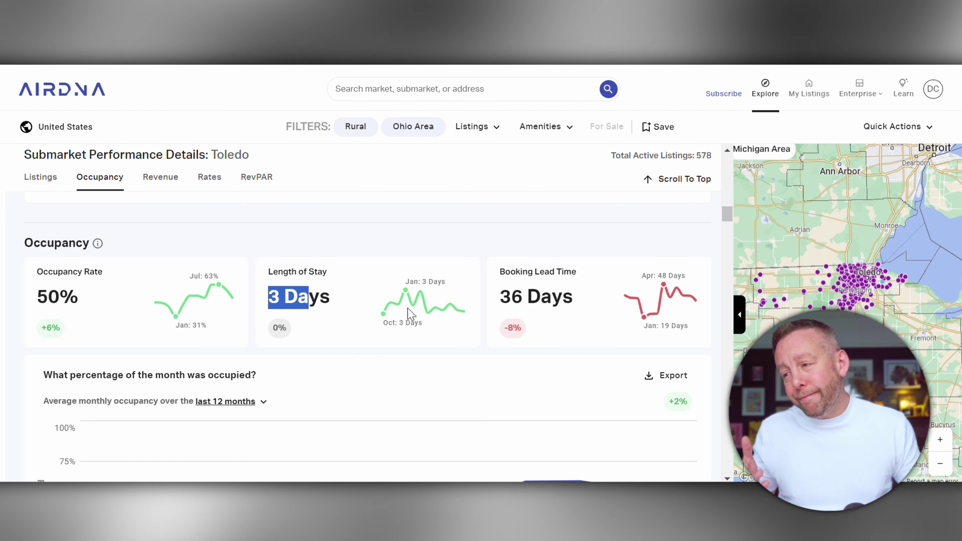
left_click_drag(509, 309, 574, 303)
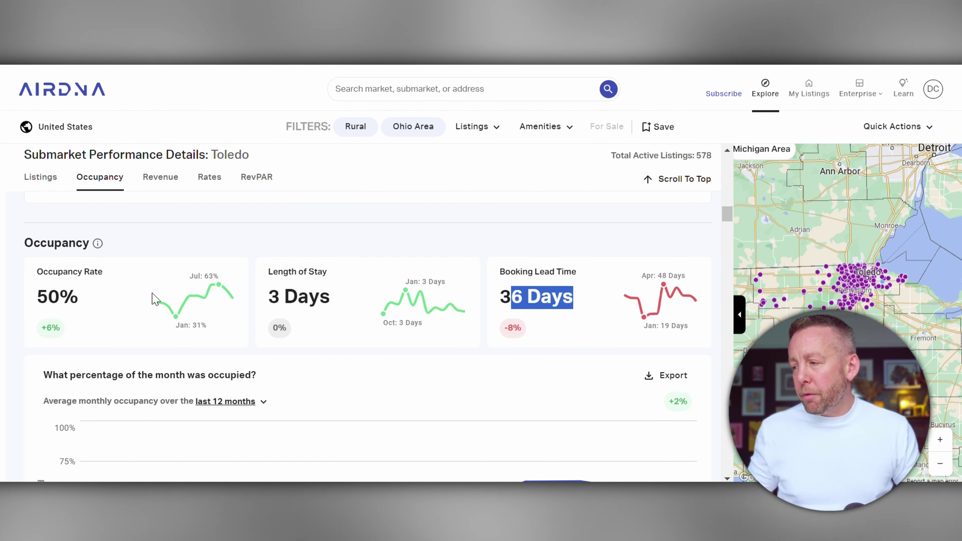
left_click(4, 299)
Review Toledo's booking demand and average monthly listing revenue over the last 12 months.
scroll(13, 296, "down", 3)
scroll(13, 296, "down", 5)
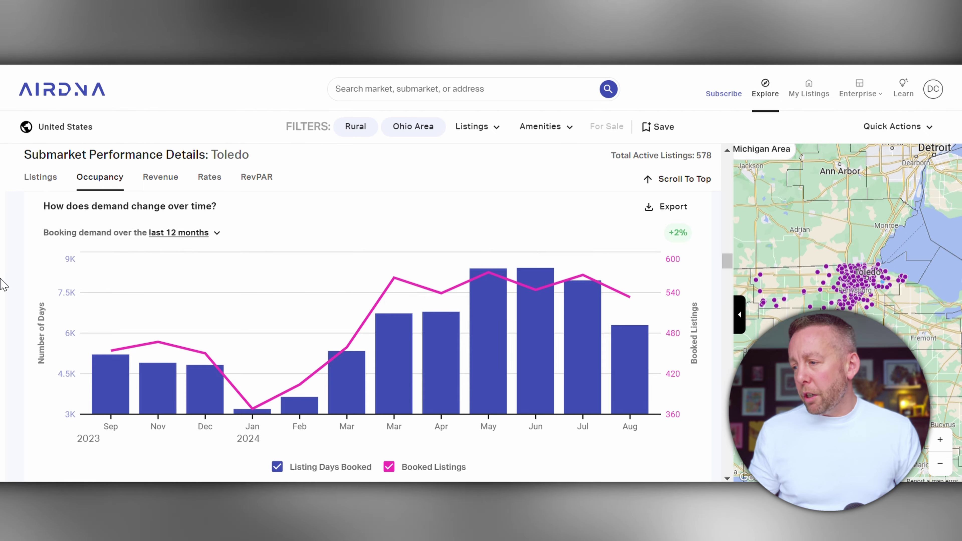
scroll(4, 282, "down", 8)
scroll(3, 284, "down", 4)
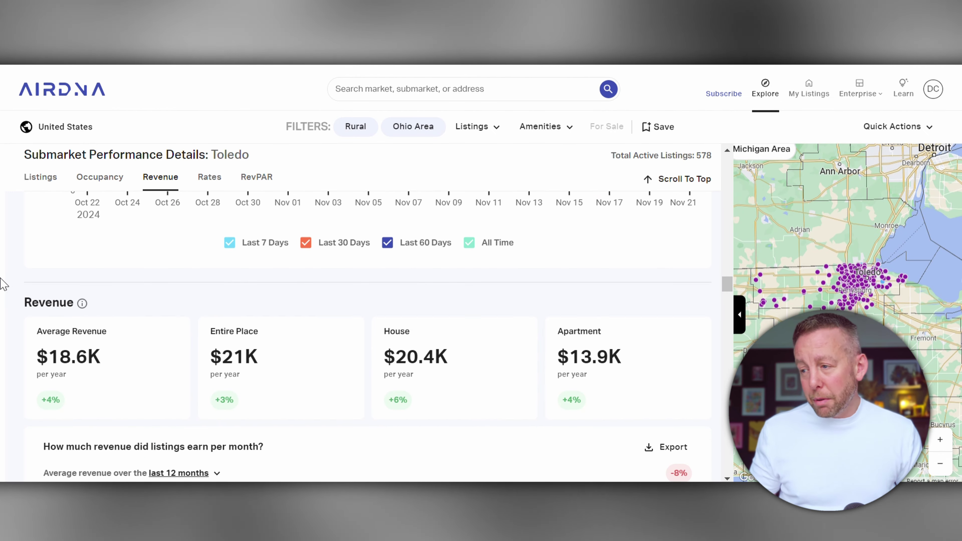
scroll(3, 280, "down", 5)
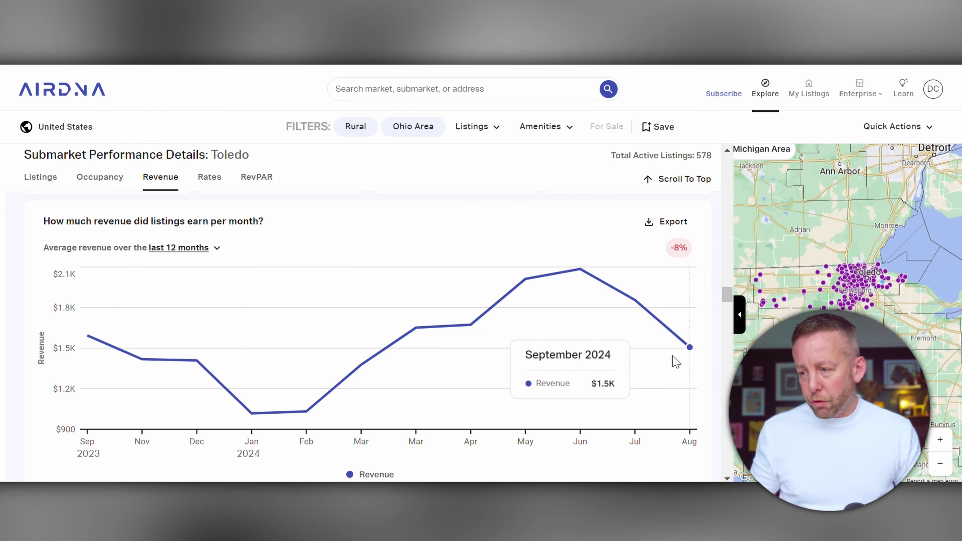
Compare Toledo's average revenue by bedroom over the last 12 months, hiding and restoring the 6+ bedroom line.
scroll(3, 322, "down", 5)
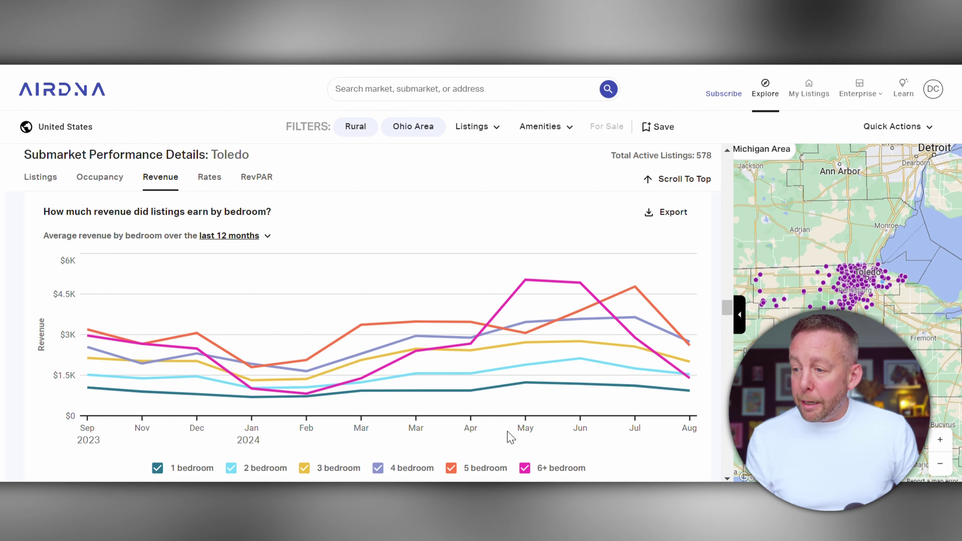
left_click(528, 474)
left_click(528, 474)
left_click(525, 468)
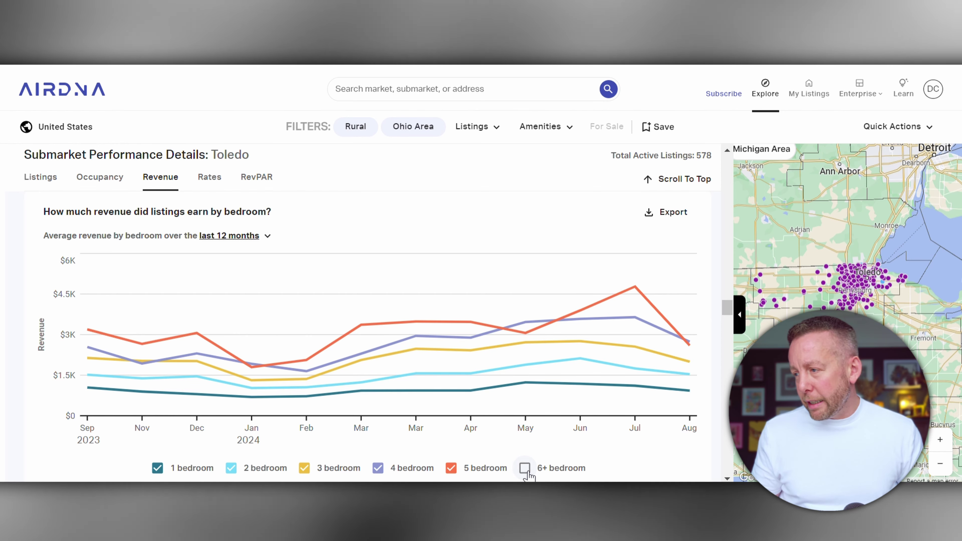
left_click(524, 468)
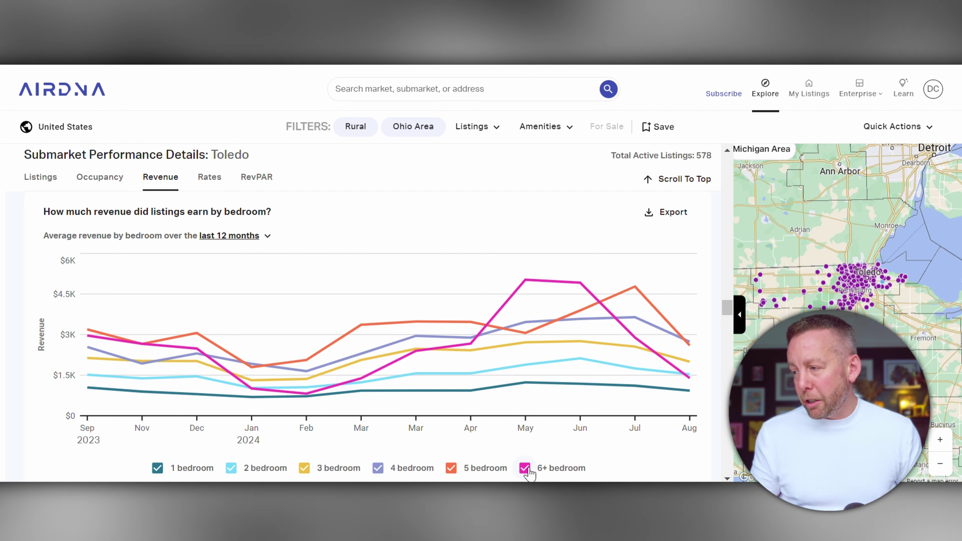
mouse_move(523, 318)
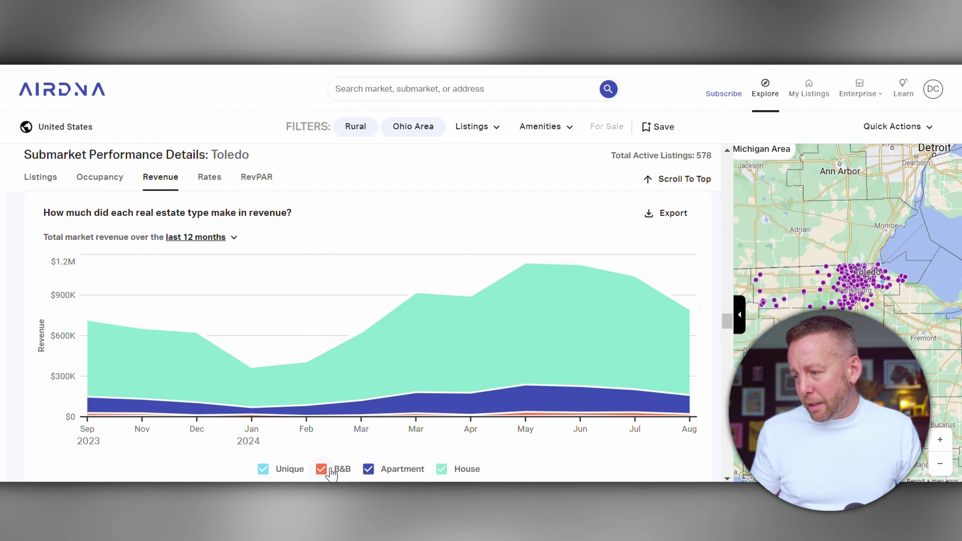
Examine total market revenue by real estate type, toggling the B&B and Unique series off and back on.
left_click(329, 471)
left_click(323, 471)
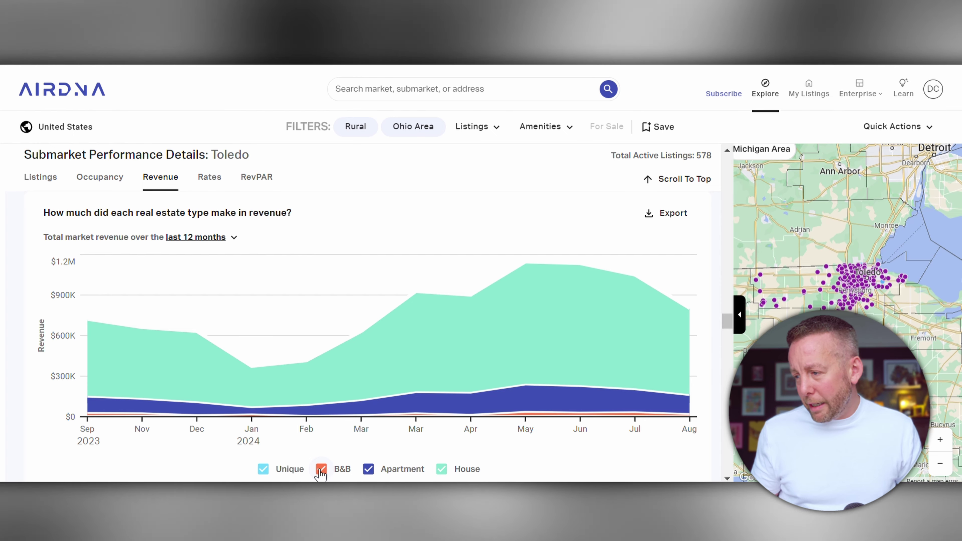
left_click(270, 472)
left_click(269, 473)
left_click(269, 473)
left_click(270, 472)
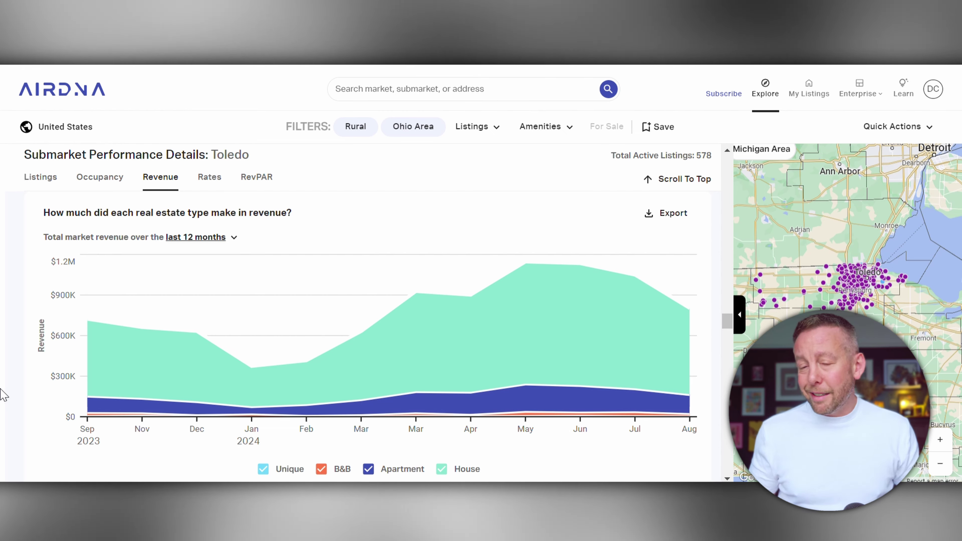
Examine Toledo's average daily rate by bedroom and by price tier, toggling the 6+ bedroom, 5 bedroom and Upscale lines.
scroll(2, 369, "down", 2)
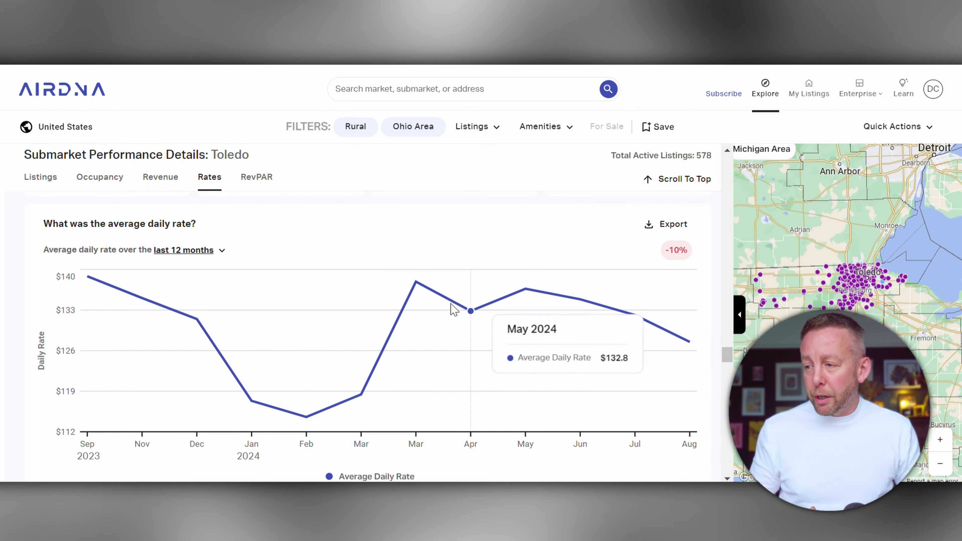
scroll(3, 339, "down", 5)
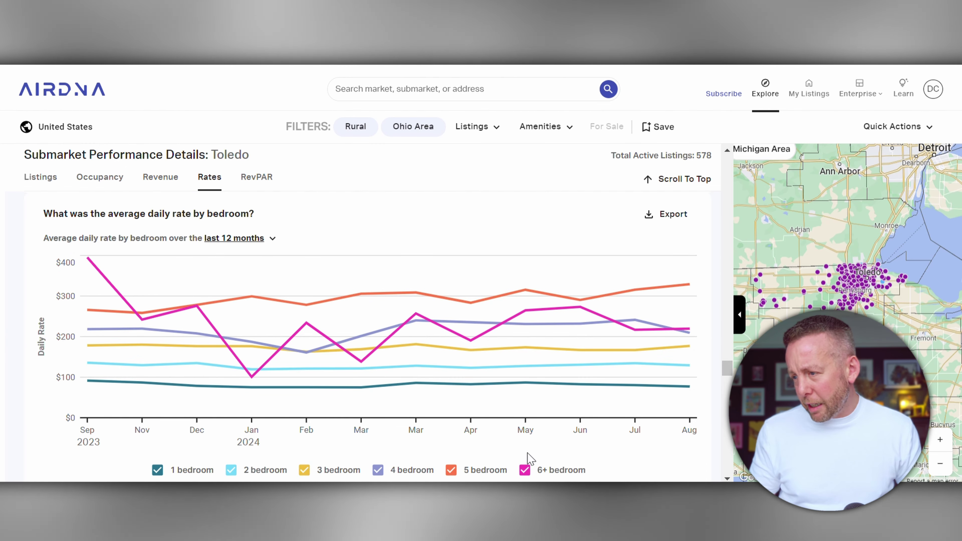
left_click(532, 471)
left_click(532, 471)
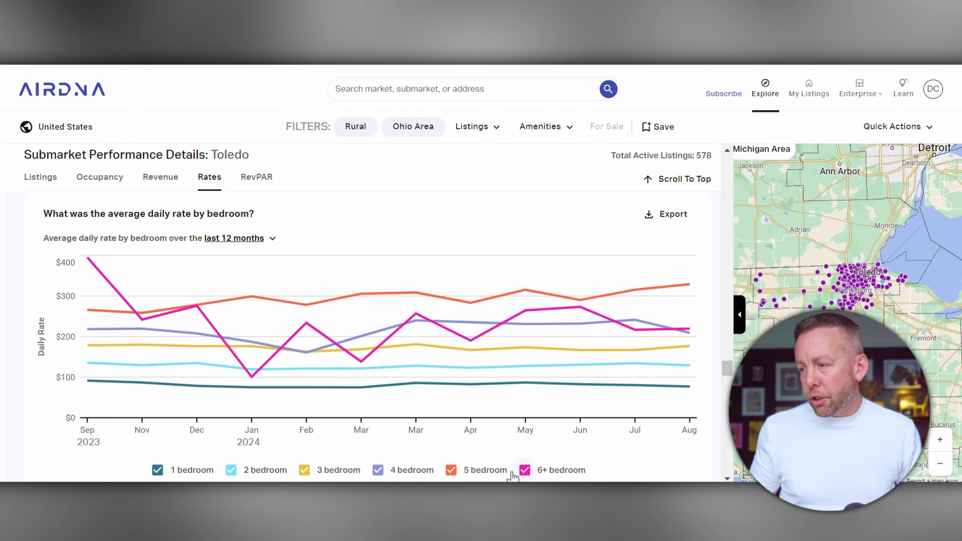
left_click(457, 472)
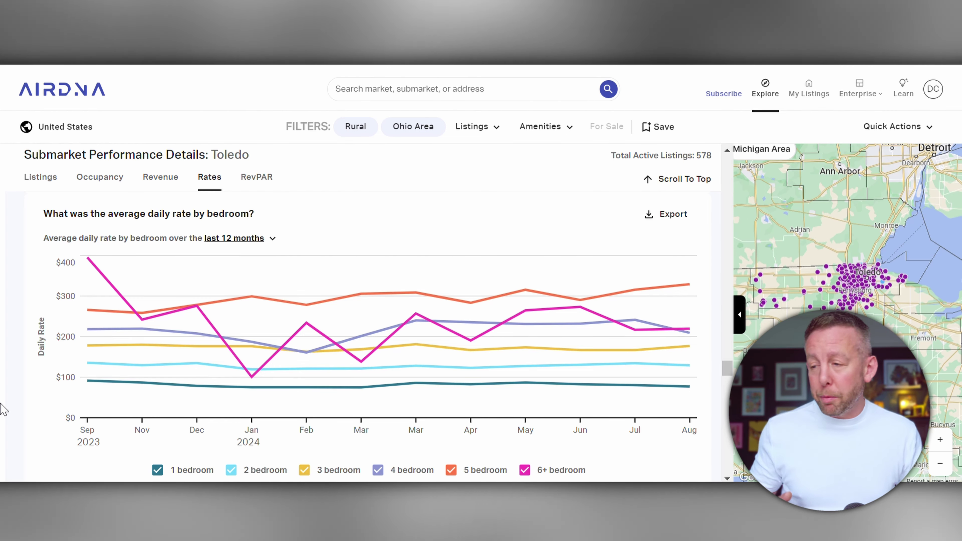
scroll(3, 409, "down", 5)
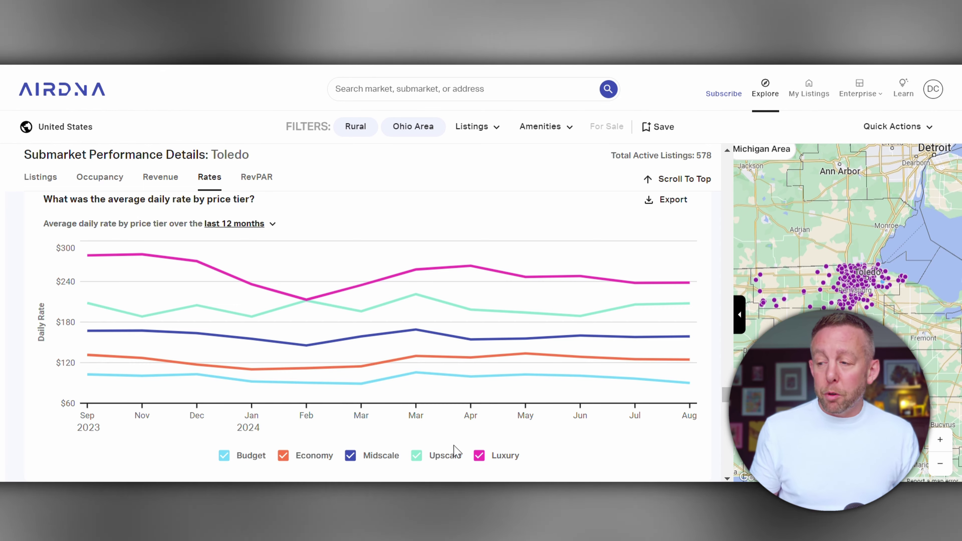
left_click(426, 459)
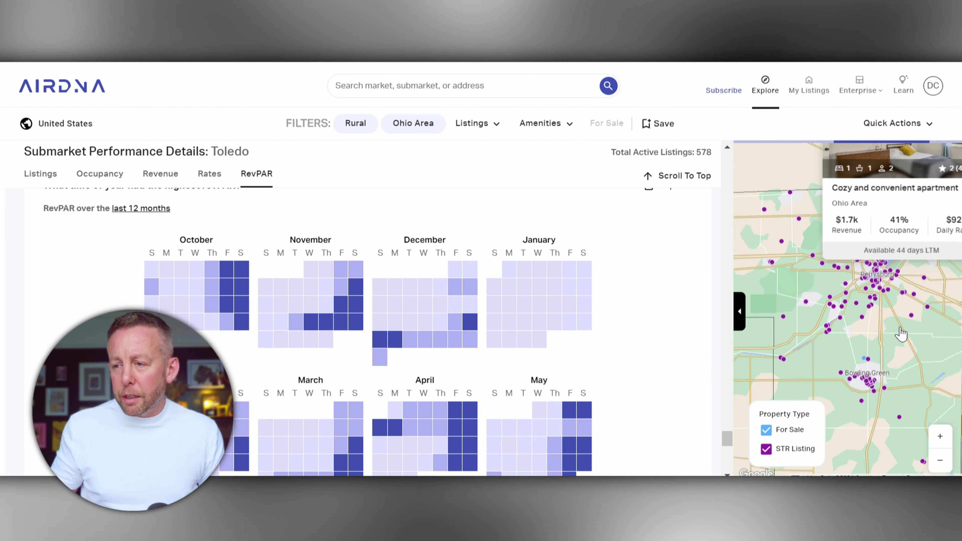
Center the listings map on Toledo and zoom in on the downtown area along the river.
left_click_drag(896, 366, 896, 377)
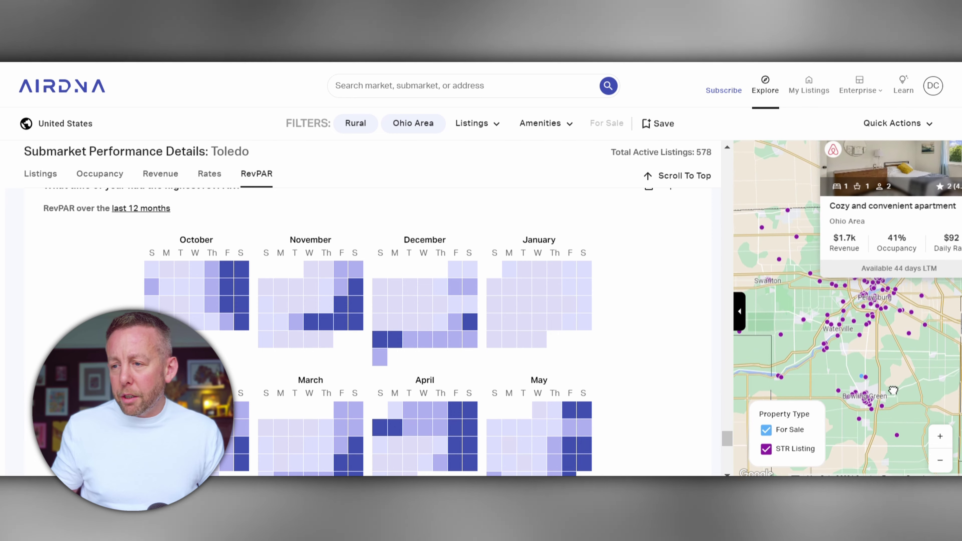
left_click_drag(821, 301, 818, 320)
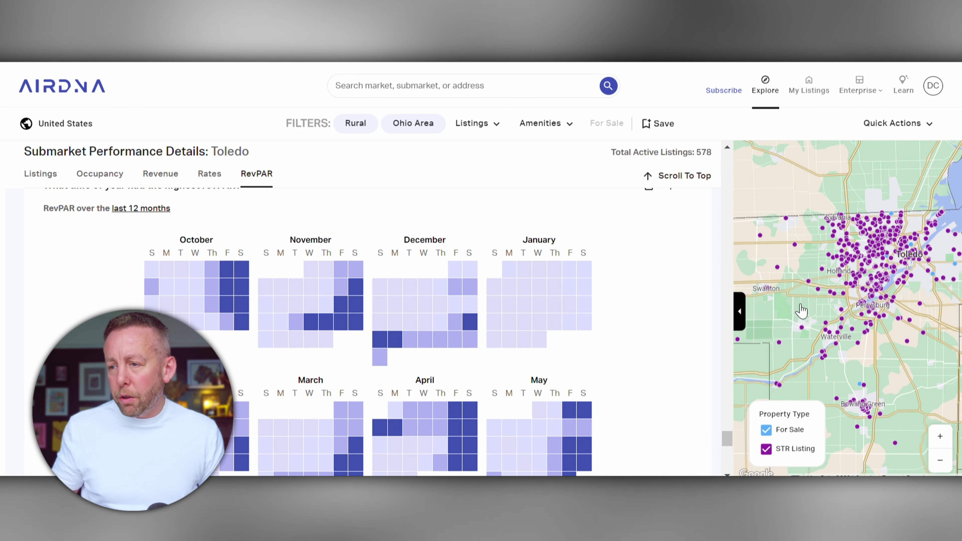
left_click_drag(922, 291, 884, 363)
scroll(885, 363, "up", 2)
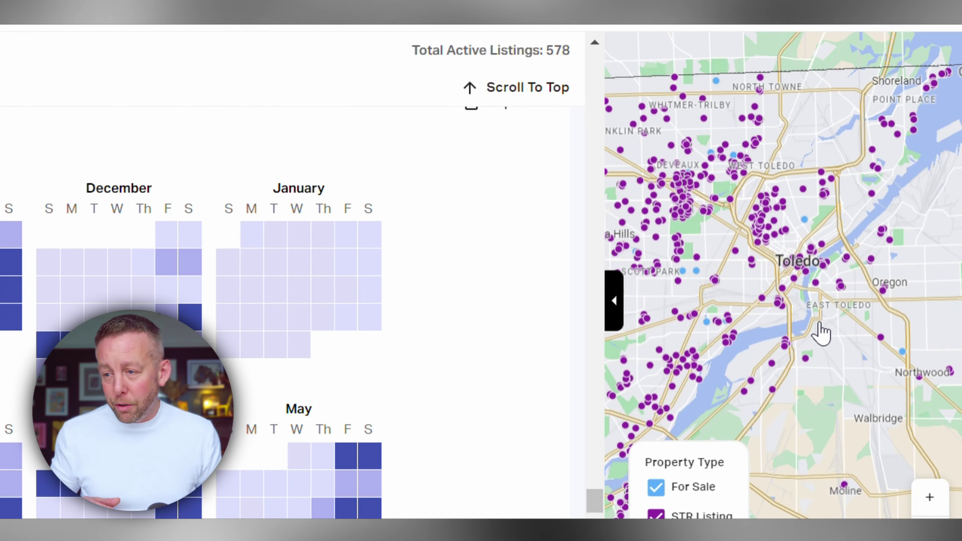
scroll(817, 327, "up", 3)
left_click_drag(809, 299, 813, 371)
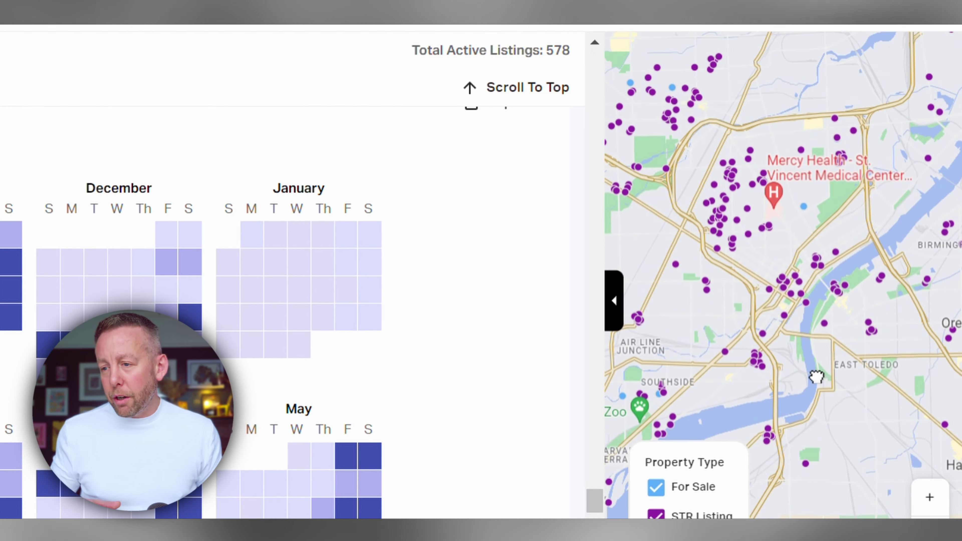
Check the card of the Luxurious 3-bedroom Loft downtown, and open the cards of a nearby group of listings.
left_click(797, 297)
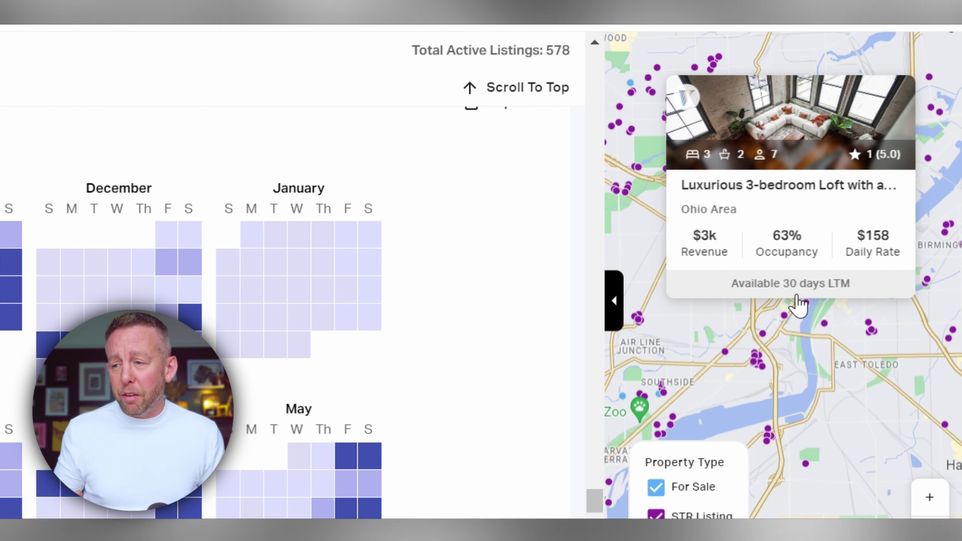
left_click(821, 311)
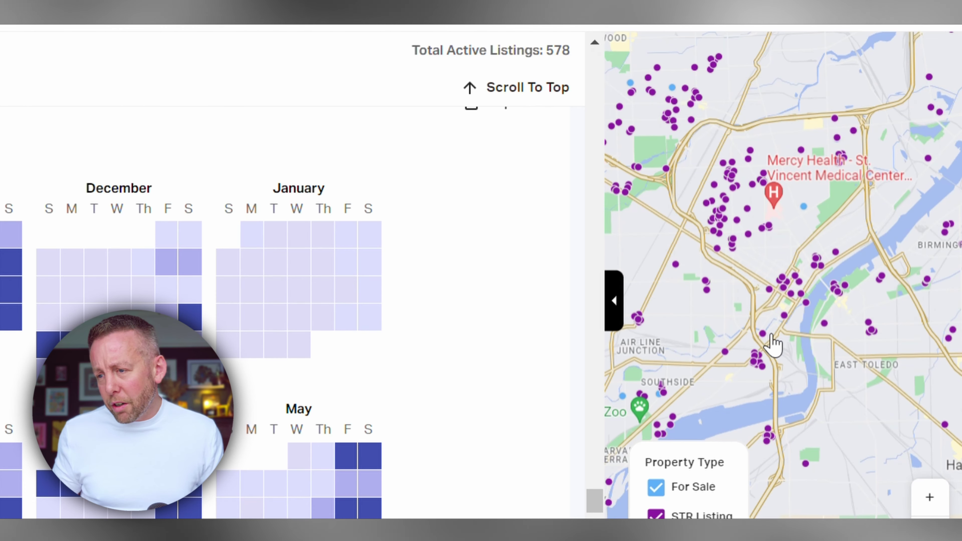
left_click(778, 245)
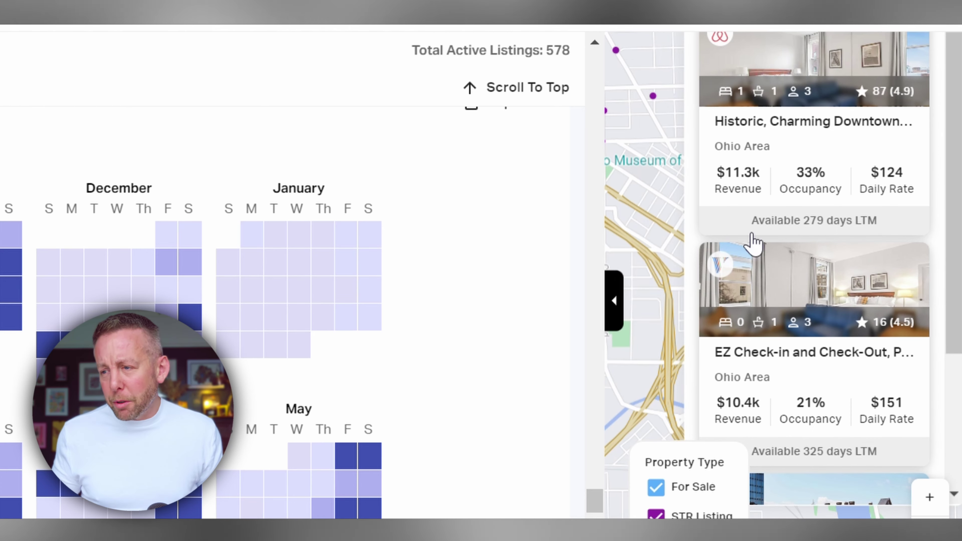
Dismiss the grouped listing cards in downtown Toledo and check the cards of individual listings across the river.
left_click(679, 308)
left_click(760, 243)
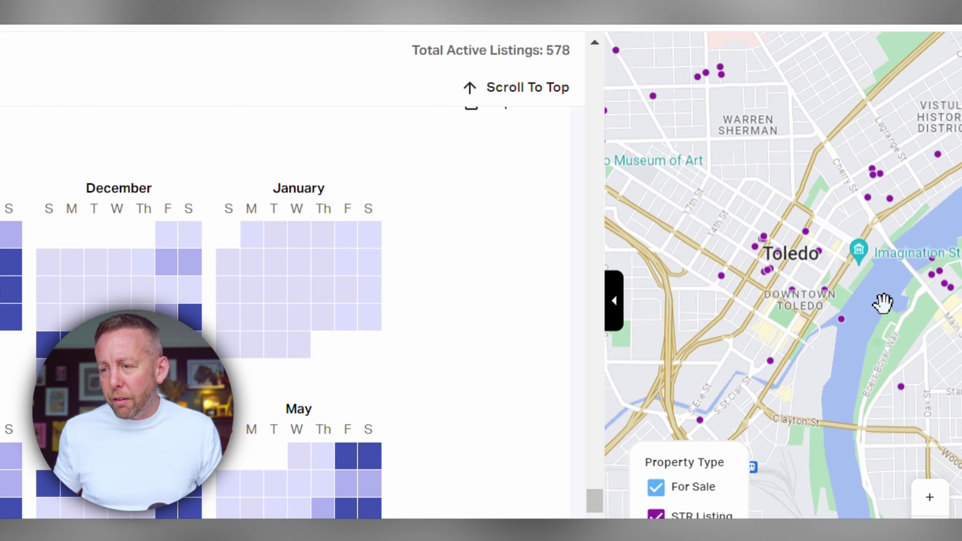
mouse_move(901, 387)
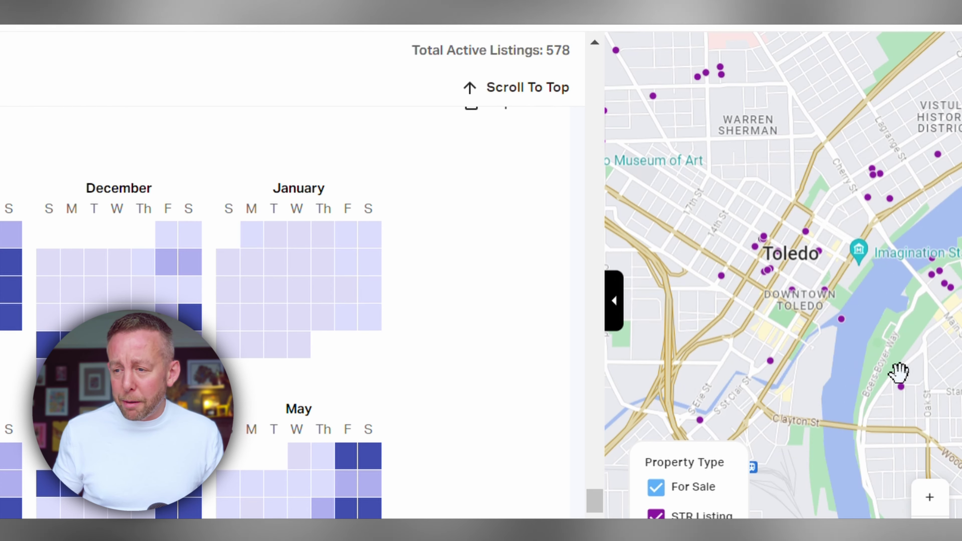
mouse_move(941, 279)
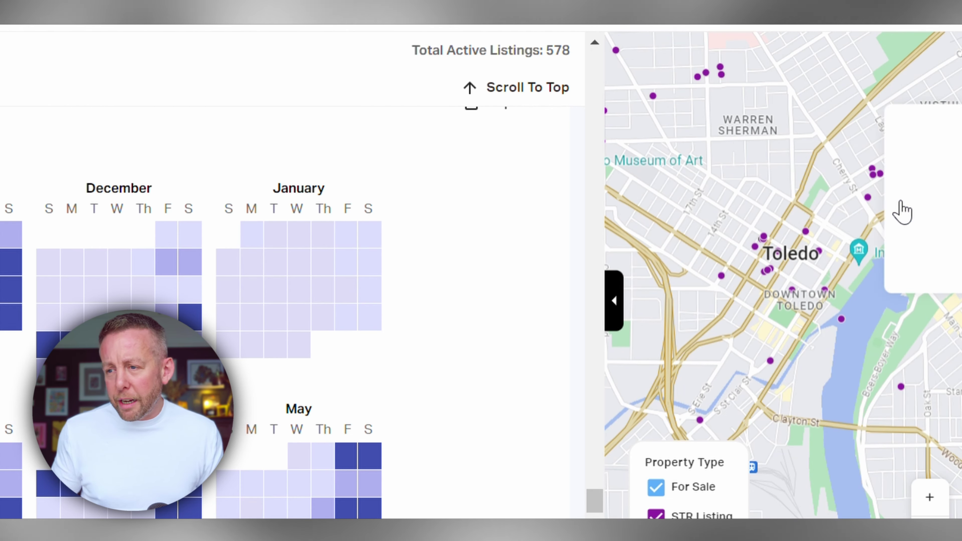
mouse_move(733, 289)
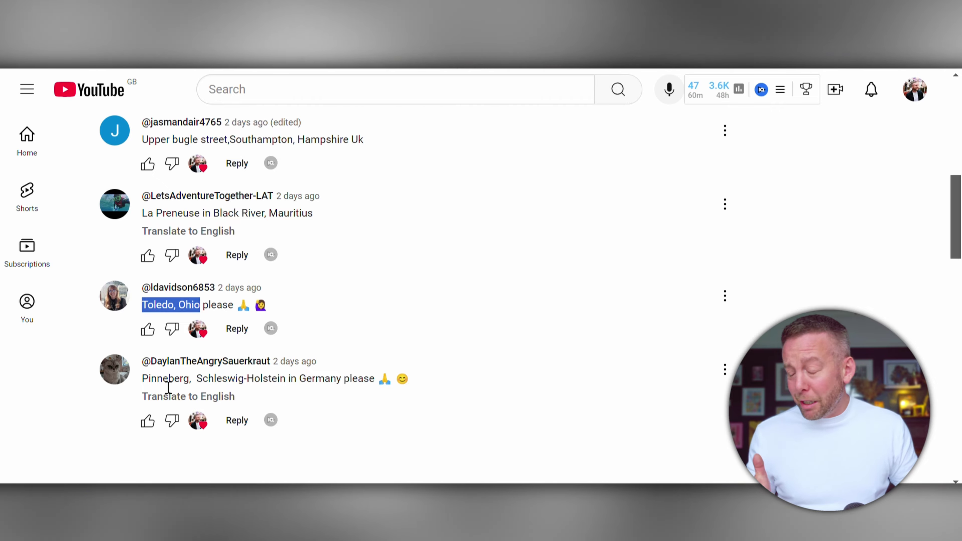
Look up the Pinneberg suggestion from the YouTube comments in AirDNA and check its market score, occupancy rate and average daily rate.
left_click_drag(142, 376, 283, 385)
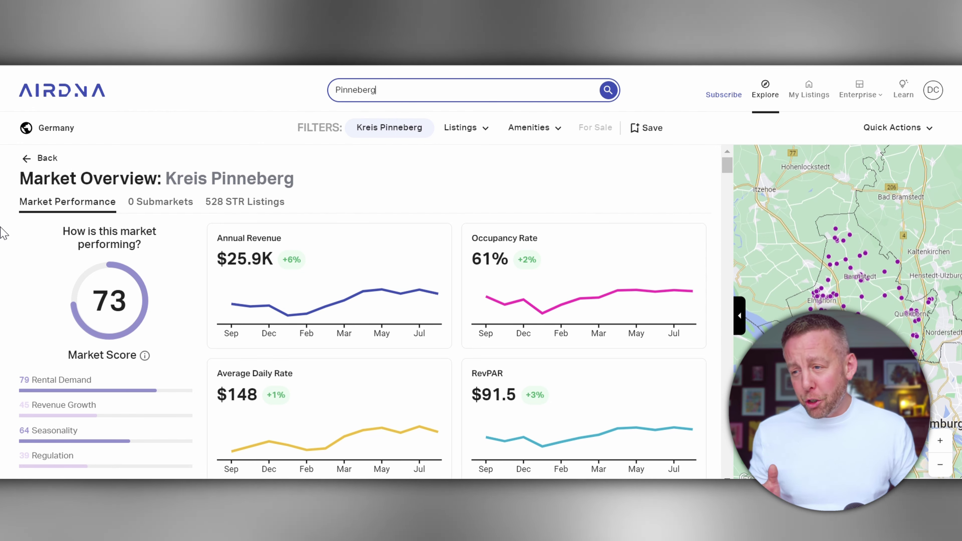
double_click(109, 303)
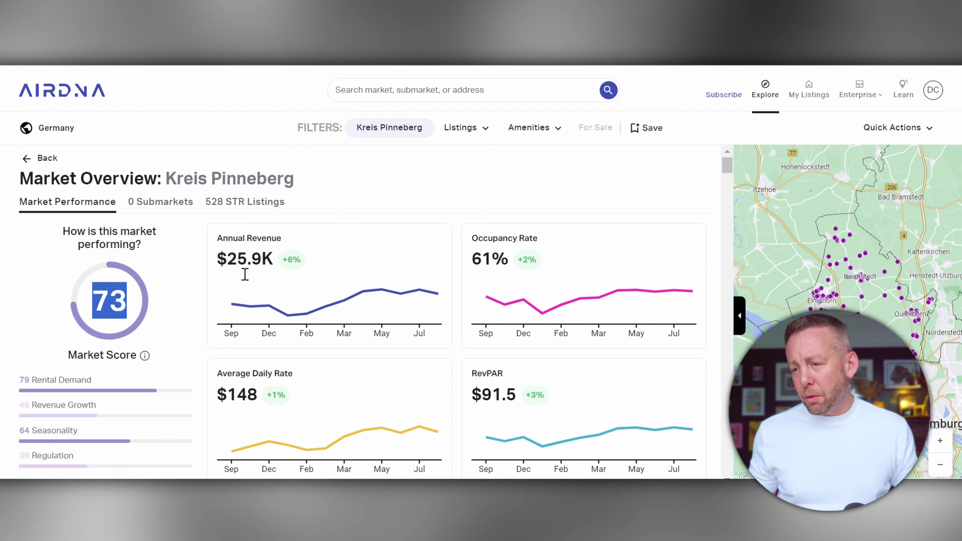
double_click(487, 260)
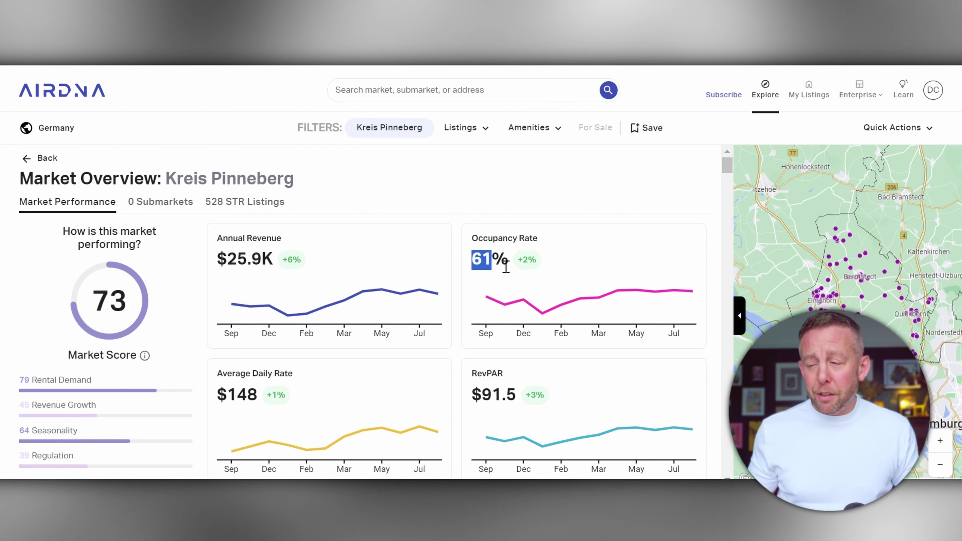
scroll(277, 292, "down", 4)
left_click_drag(218, 244, 252, 254)
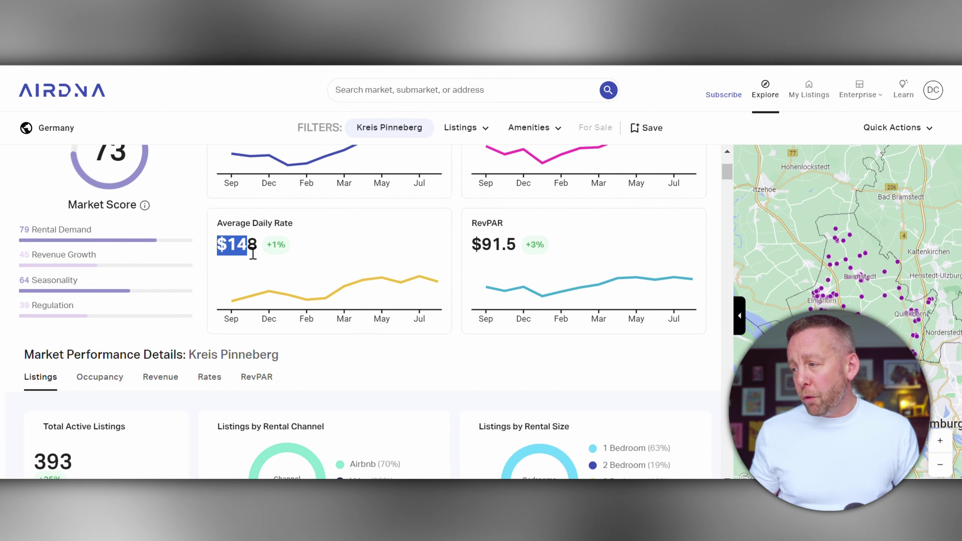
left_click(199, 246)
scroll(203, 245, "up", 4)
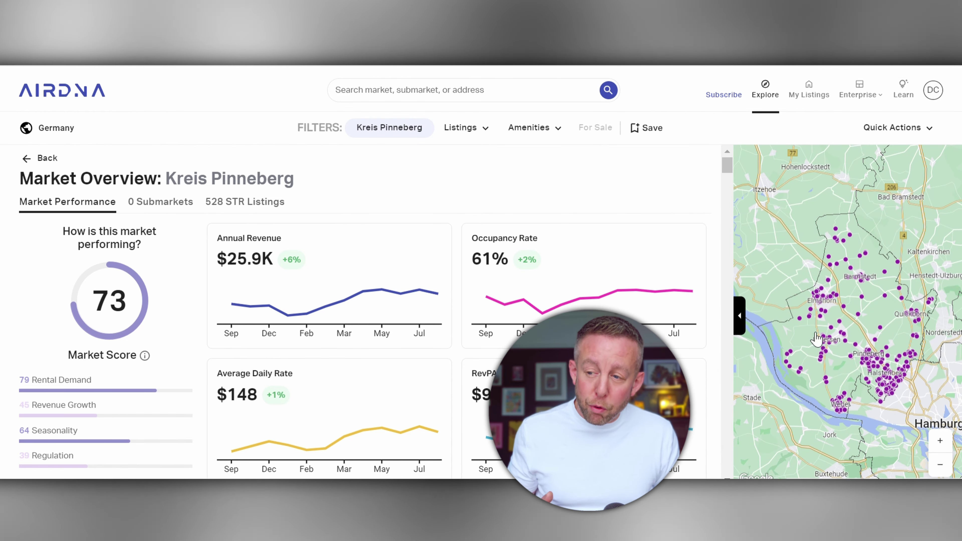
Review Kreis Pinneberg's listing breakdown by rental size and its total number of active listings.
scroll(624, 288, "down", 8)
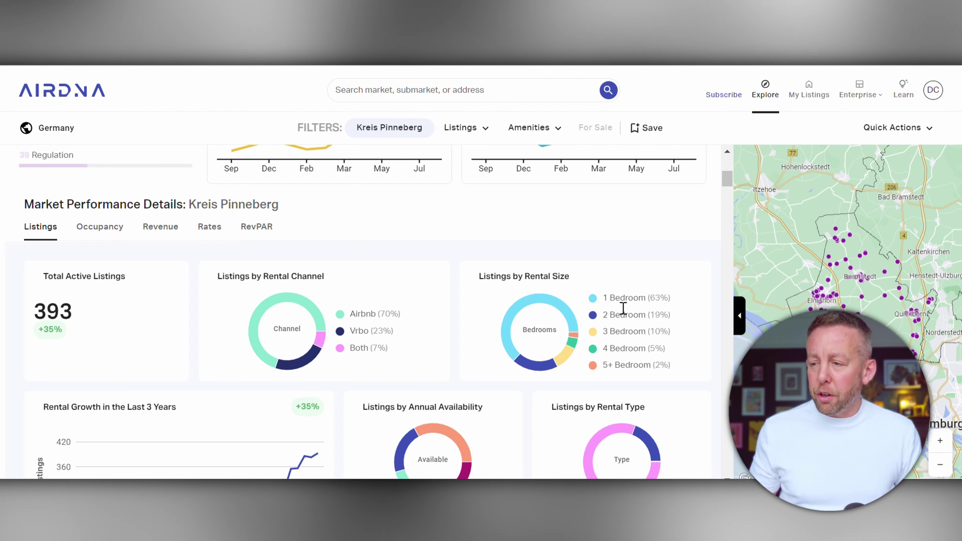
mouse_move(567, 314)
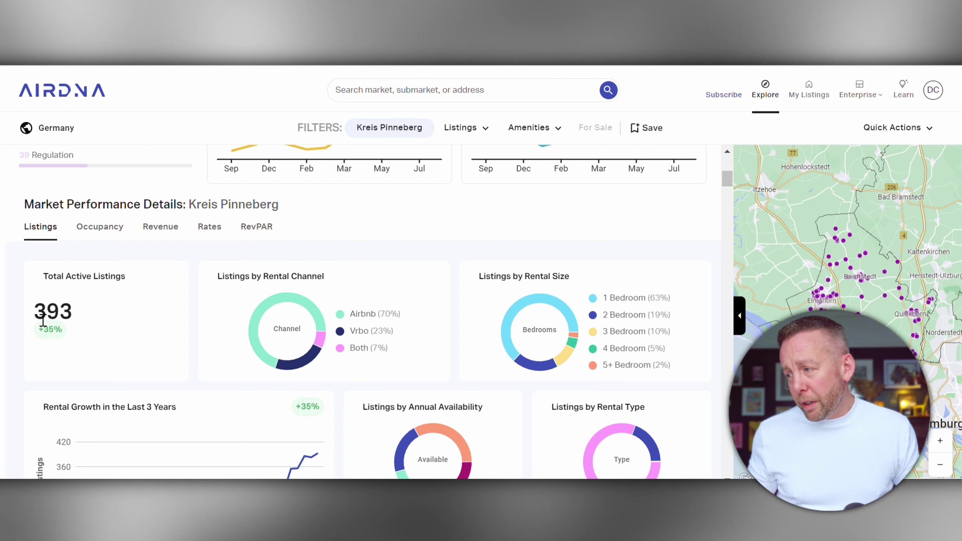
left_click_drag(43, 321, 79, 321)
left_click(10, 294)
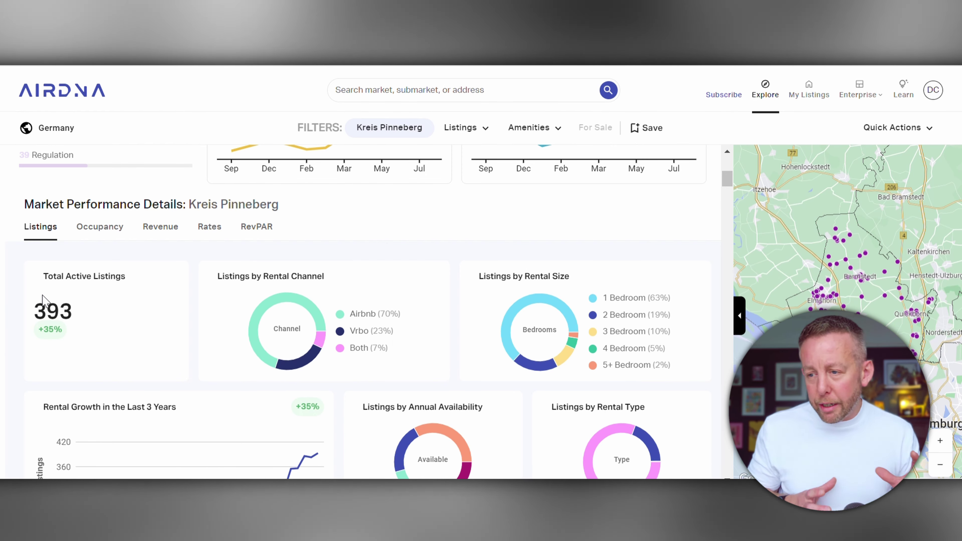
Check the average length of stay and the booking lead time in Kreis Pinneberg's occupancy section.
scroll(113, 305, "down", 10)
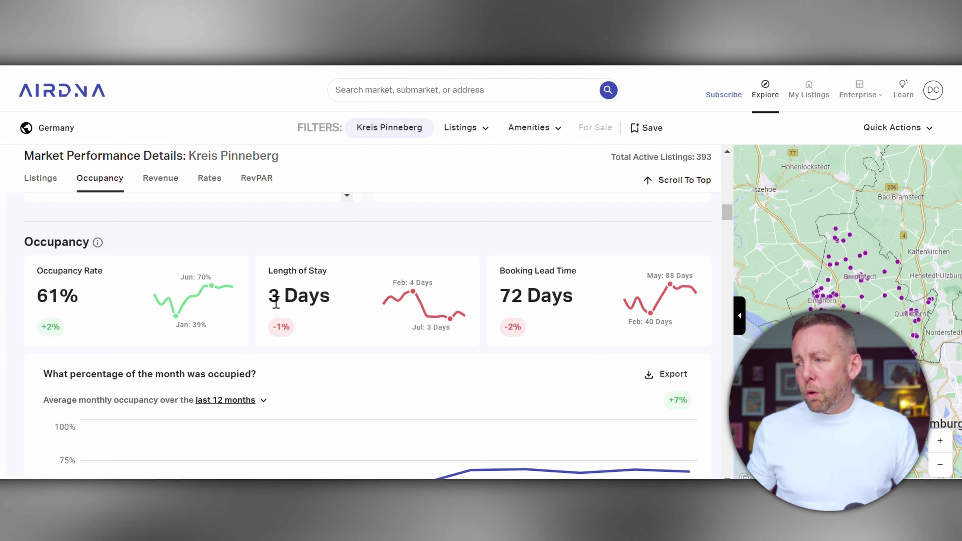
left_click_drag(276, 303, 336, 306)
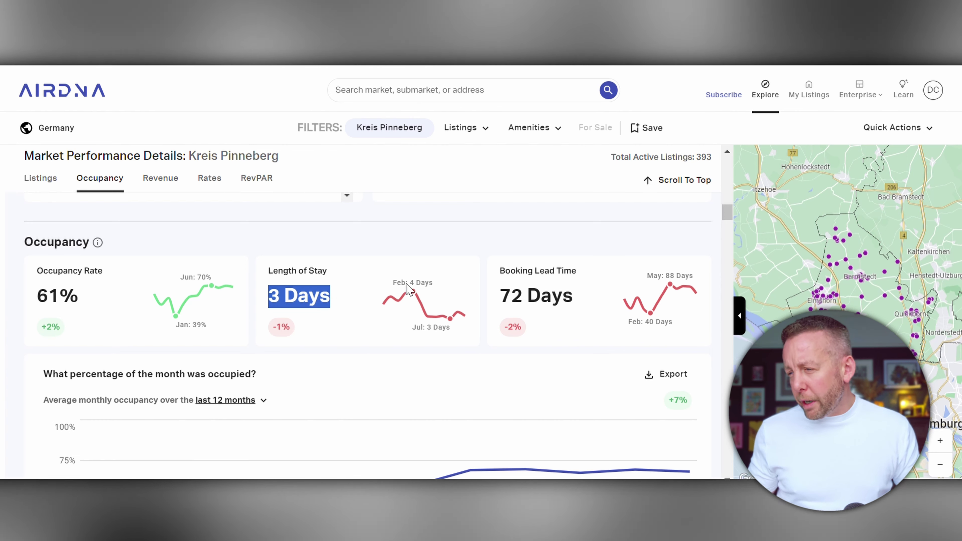
left_click_drag(499, 295, 579, 302)
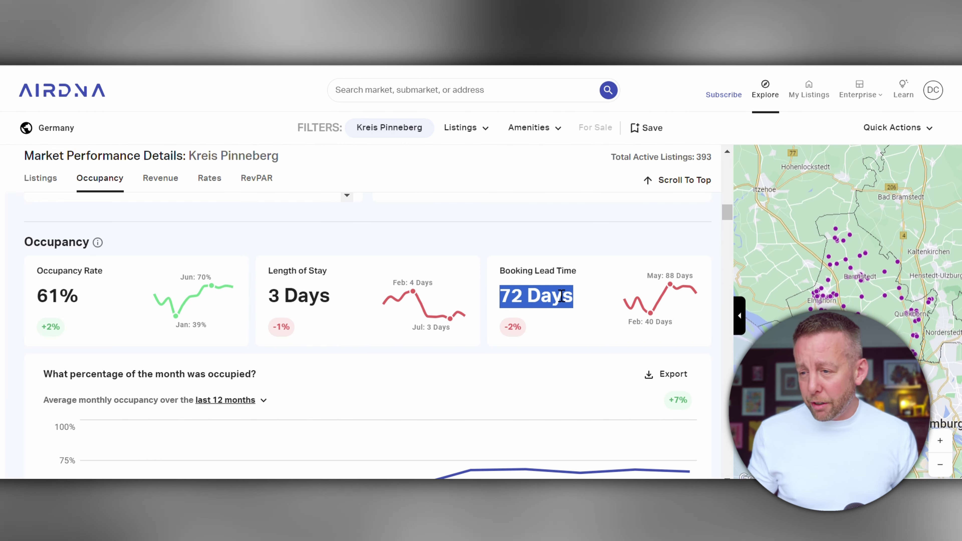
Compare the monthly occupancy and guest length of stay charts for Kreis Pinneberg over the last 12 months.
scroll(114, 322, "down", 4)
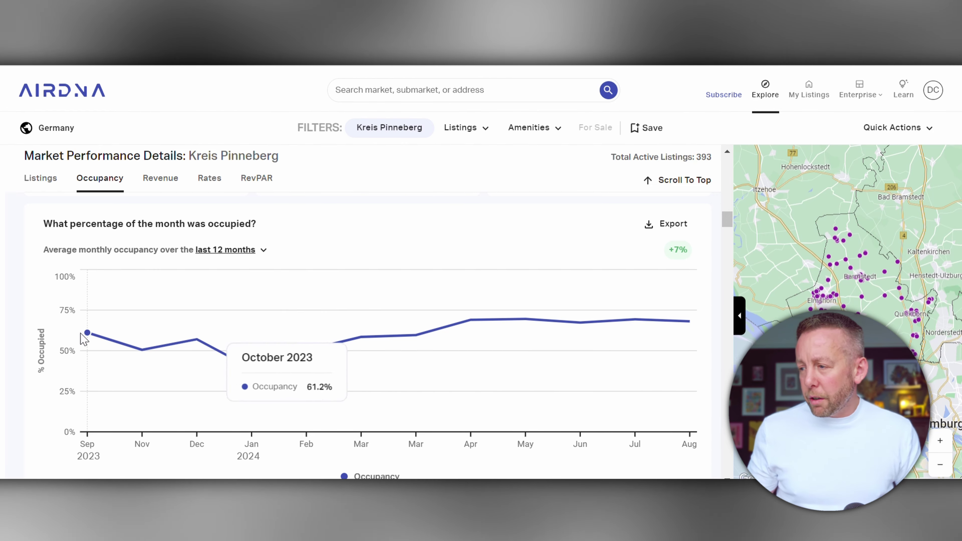
scroll(10, 327, "down", 5)
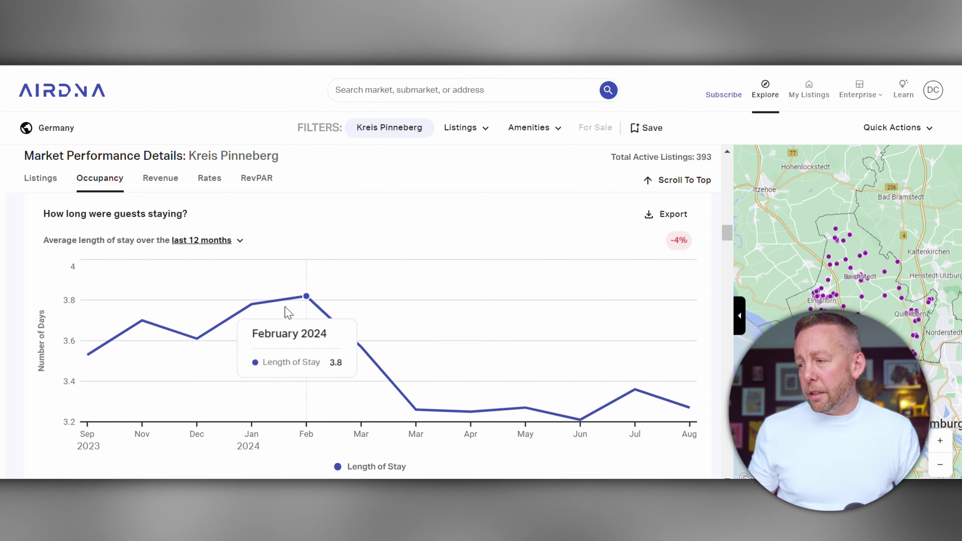
scroll(303, 312, "up", 5)
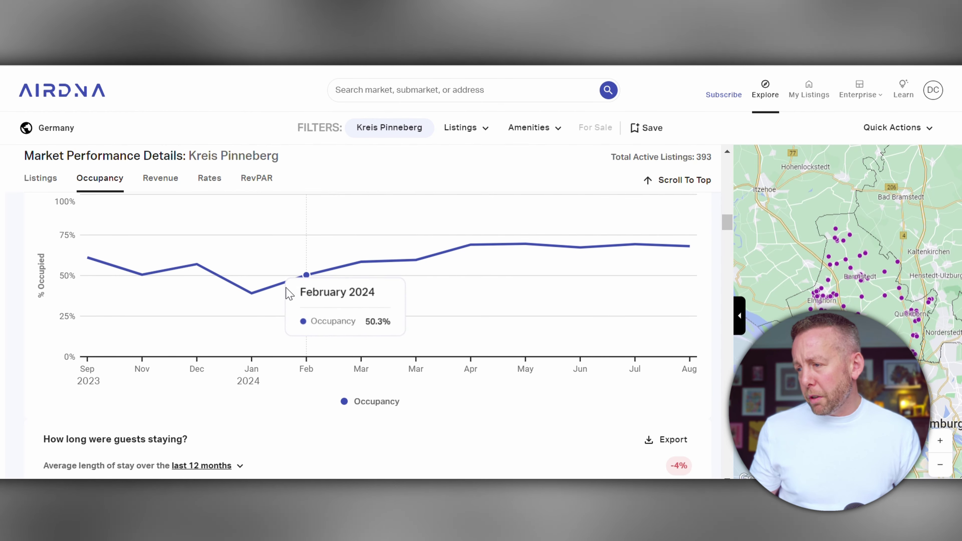
scroll(305, 299, "down", 5)
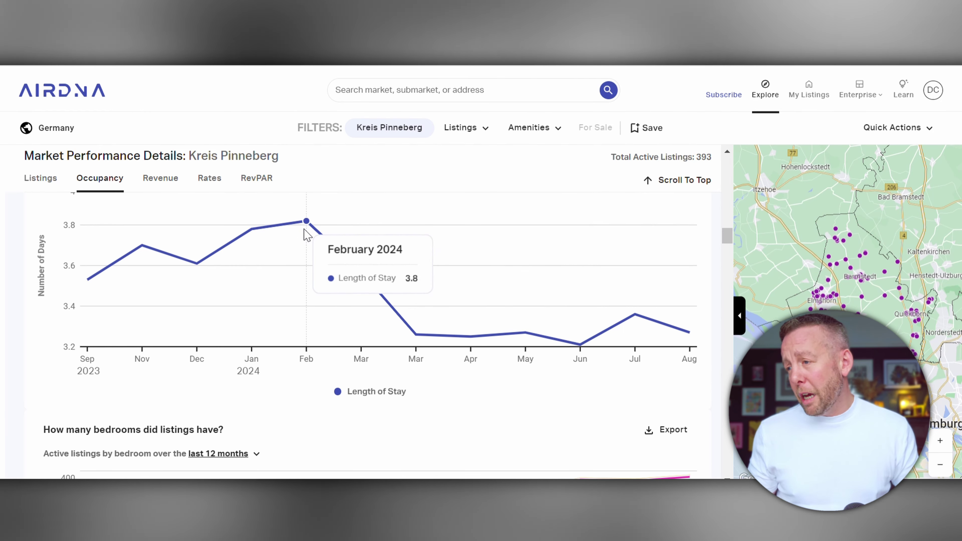
Examine Kreis Pinneberg's revenue by bedroom with the 6+ and 5 bedroom lines hidden, and the average daily rate by bedroom.
scroll(4, 275, "down", 2)
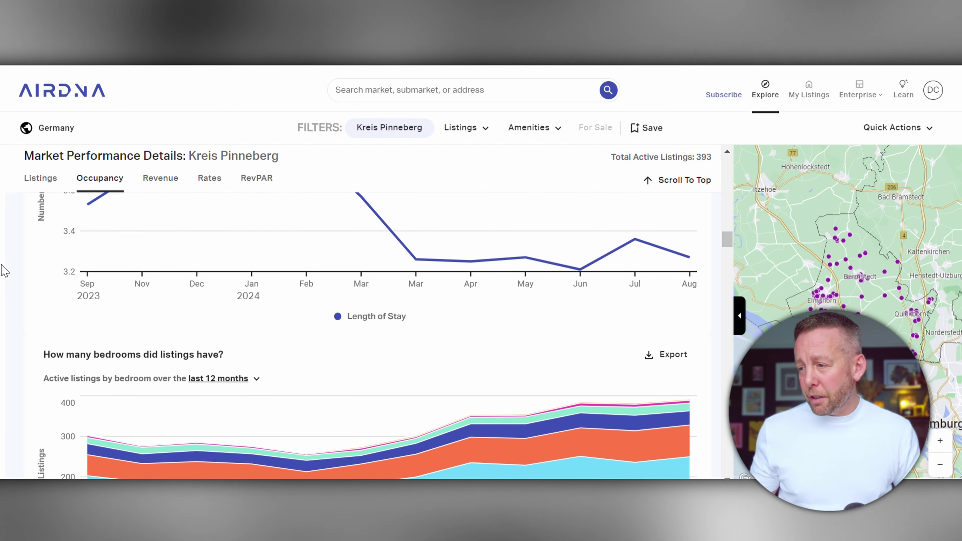
scroll(4, 271, "down", 12)
scroll(4, 262, "up", 2)
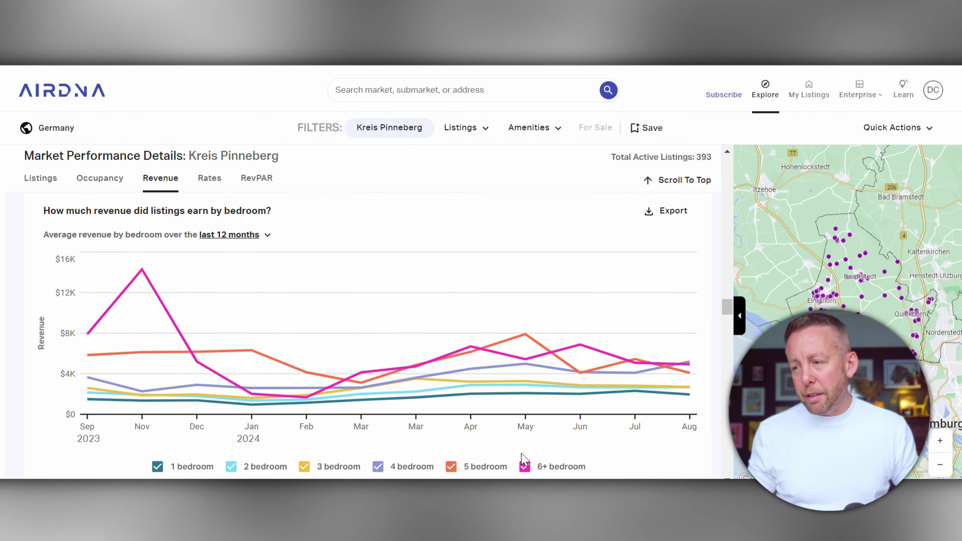
left_click(524, 466)
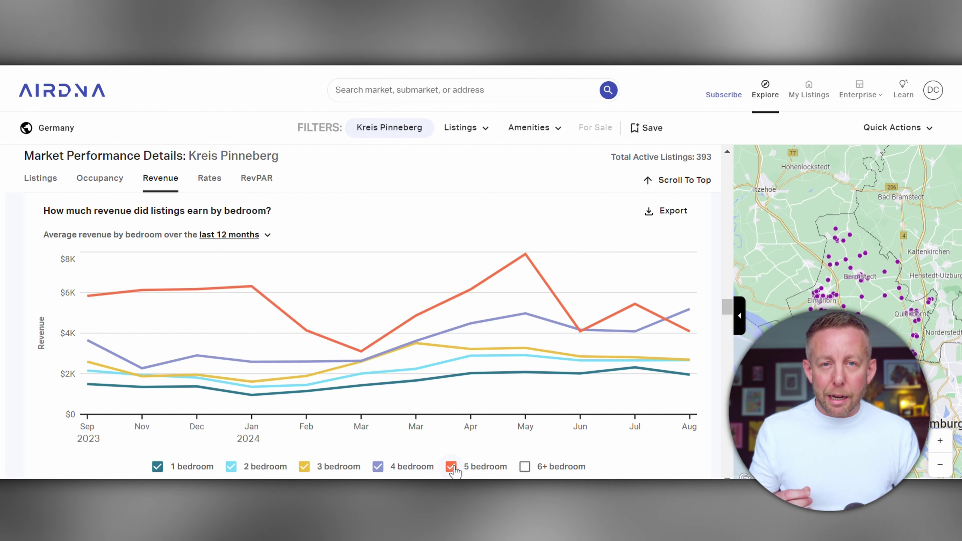
left_click(451, 467)
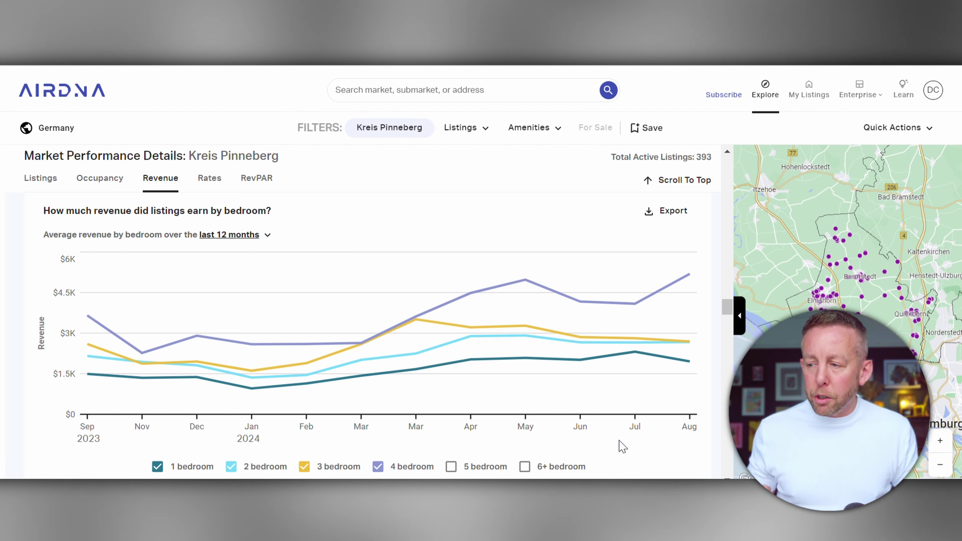
scroll(2, 318, "down", 5)
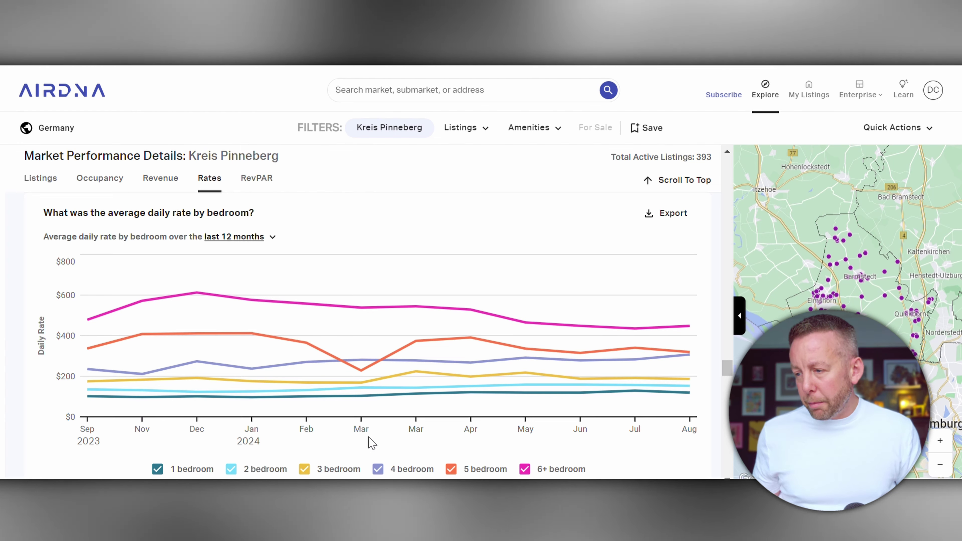
mouse_move(242, 405)
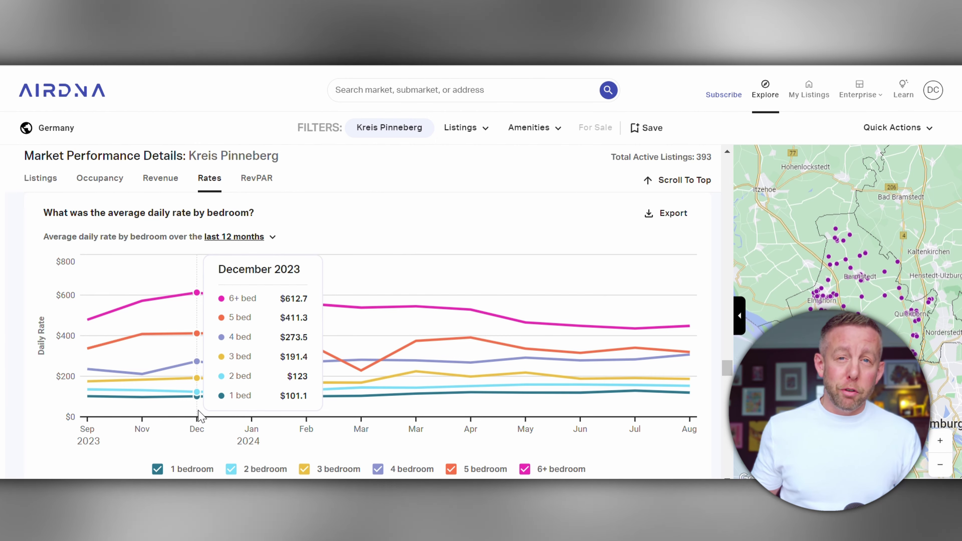
Expand the listings map to full width and zoom in on the town of Pinneberg.
left_click(740, 315)
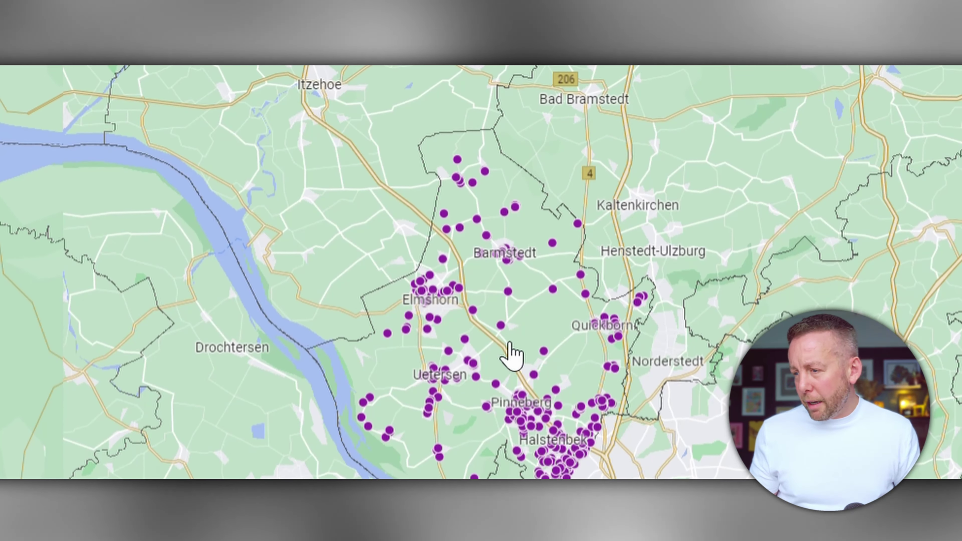
scroll(511, 356, "up", 2)
scroll(537, 379, "up", 1)
left_click_drag(552, 386, 621, 303)
scroll(603, 369, "up", 2)
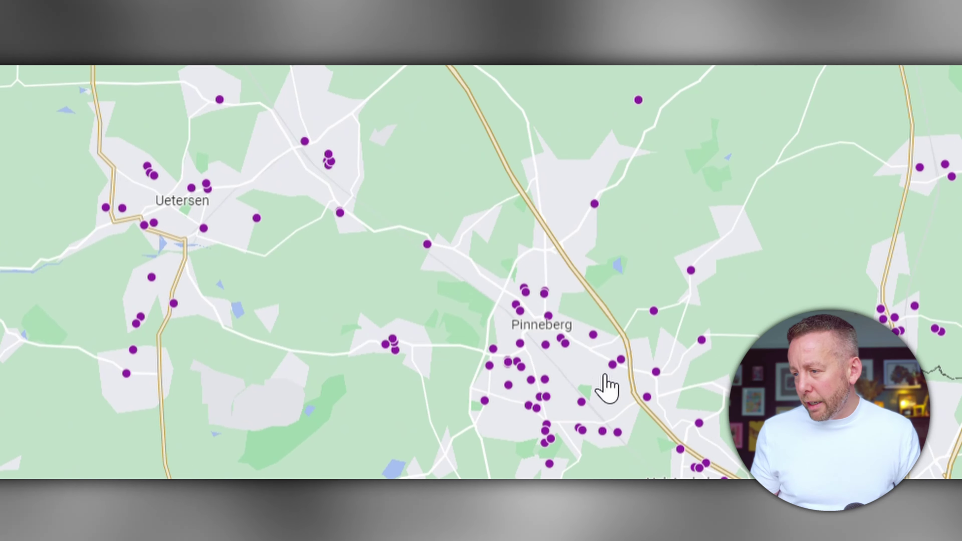
scroll(597, 371, "up", 1)
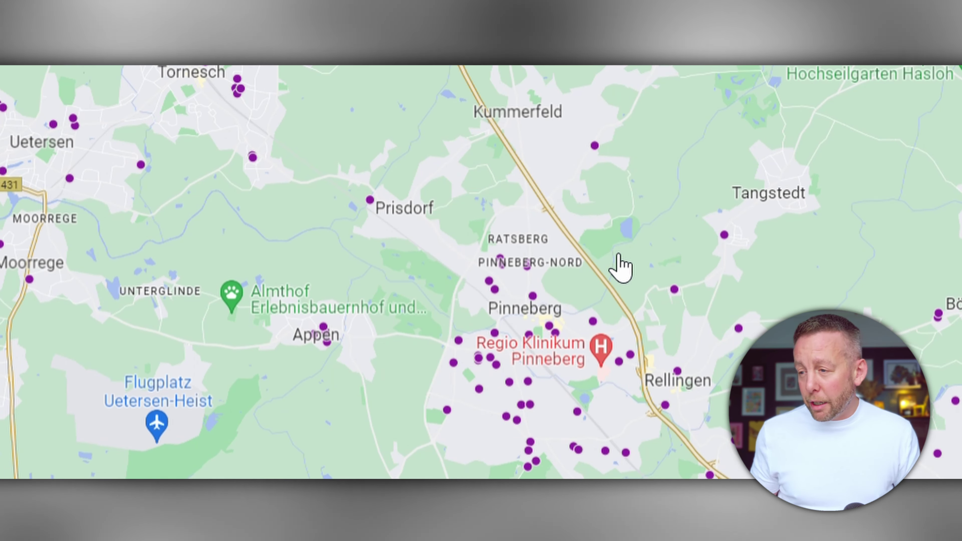
mouse_move(538, 384)
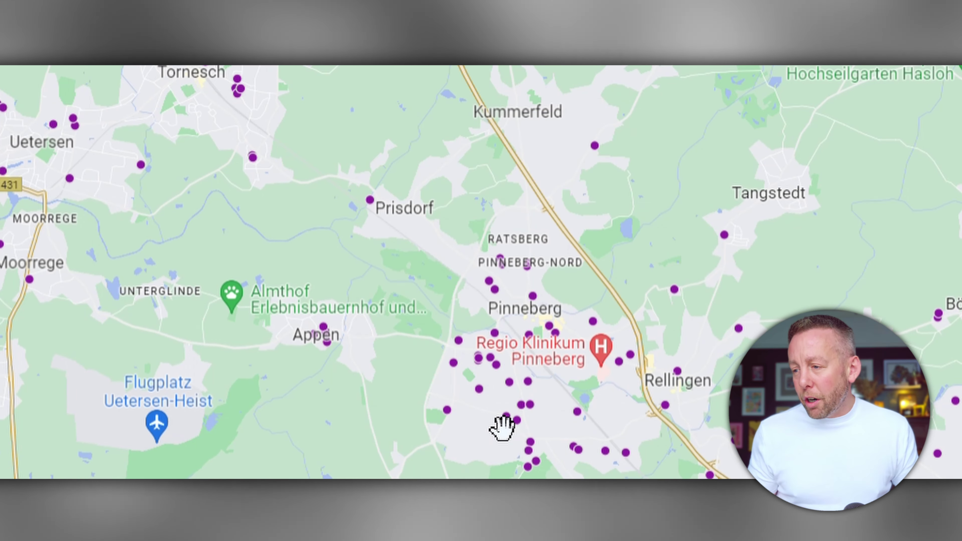
mouse_move(489, 398)
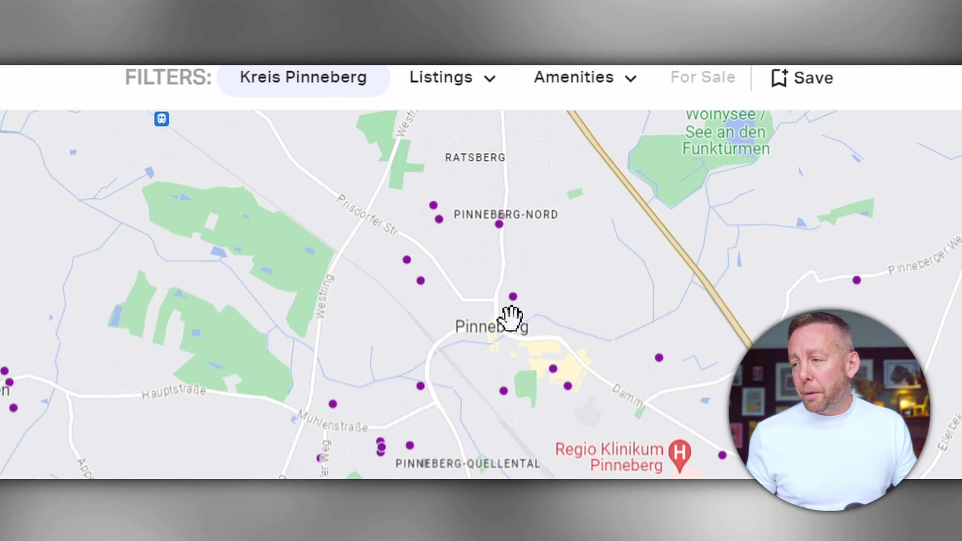
Check the cards of Welcome to the House, Luxuriöse Wohnung in Pinneberg and Cozy duplex 2 rooms with a view.
mouse_move(436, 281)
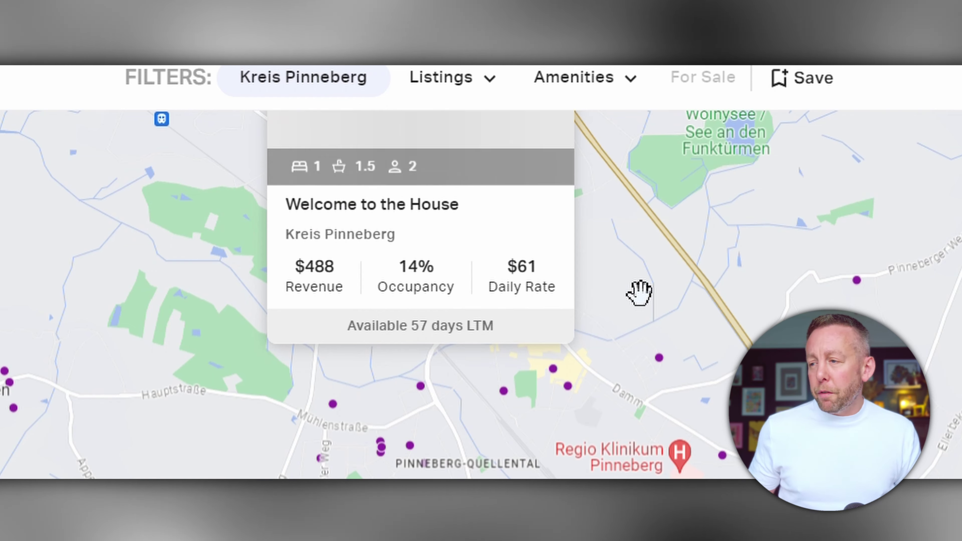
mouse_move(507, 224)
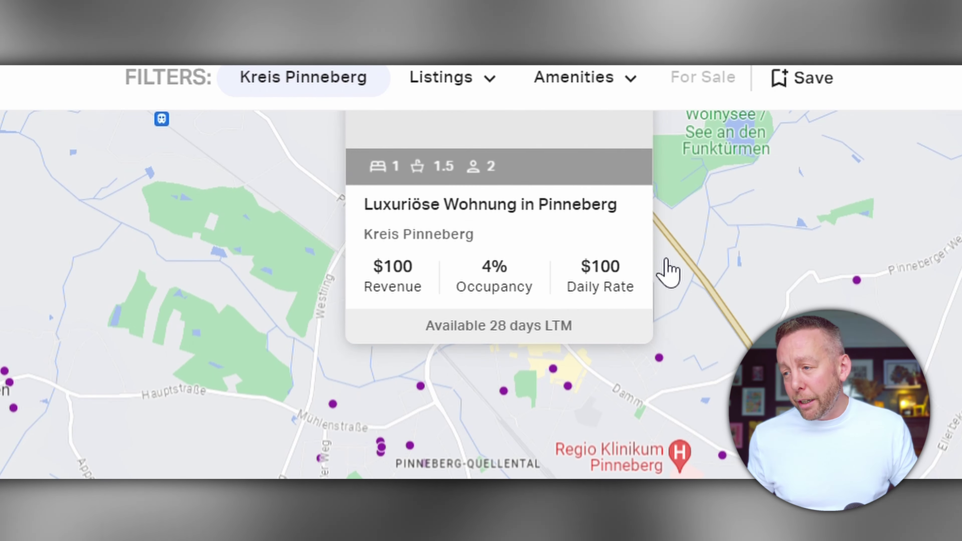
mouse_move(448, 219)
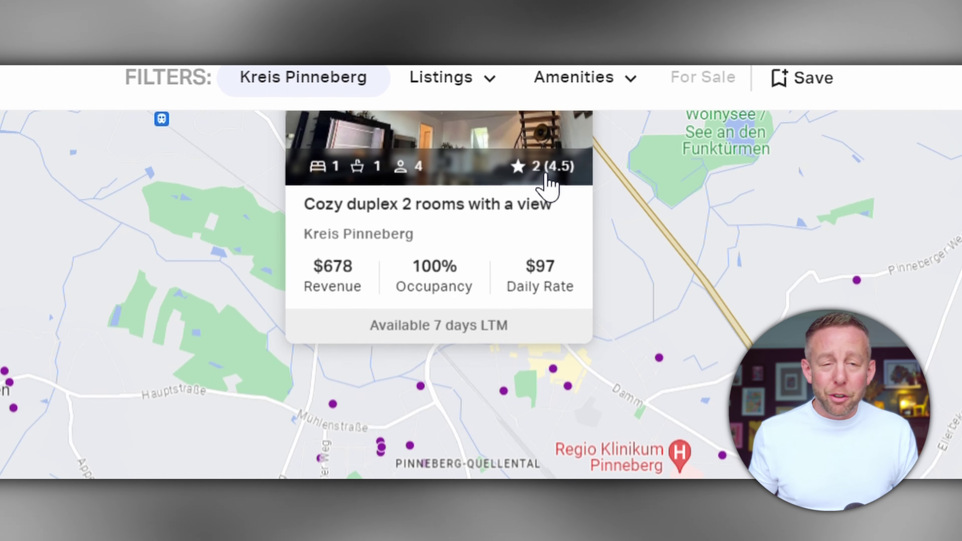
mouse_move(501, 485)
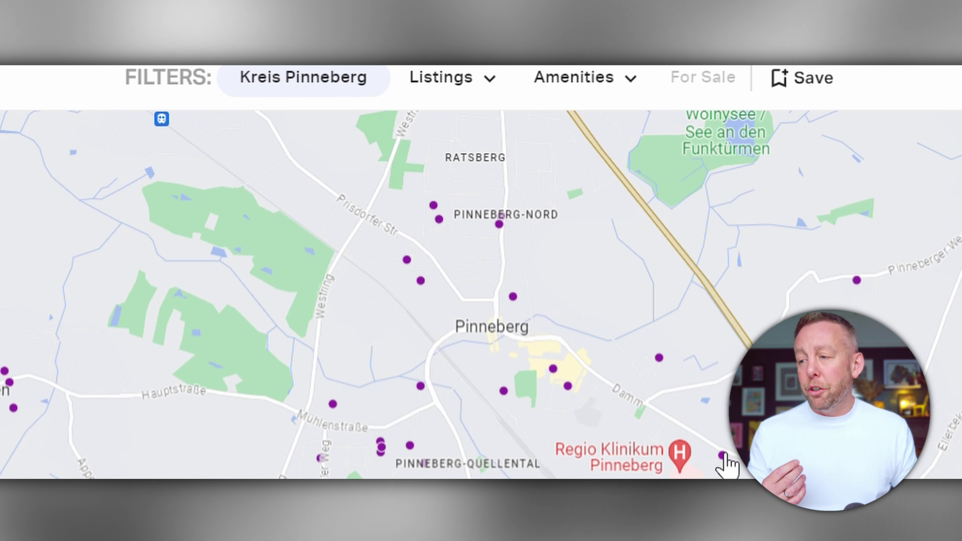
Check listings around Regio Klinikum and southern Pinneberg, including the card of the Apartment at the gates near Wedeler Weg.
mouse_move(721, 455)
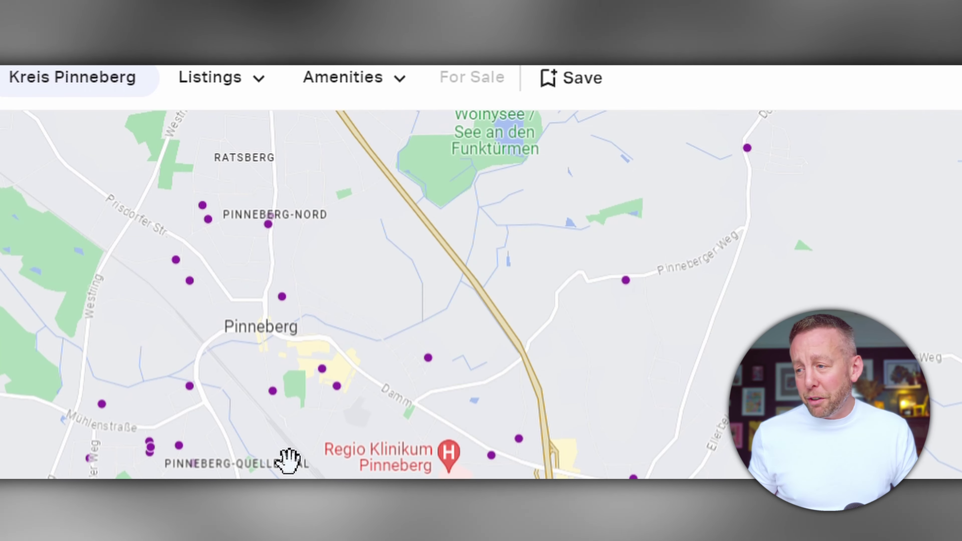
mouse_move(273, 392)
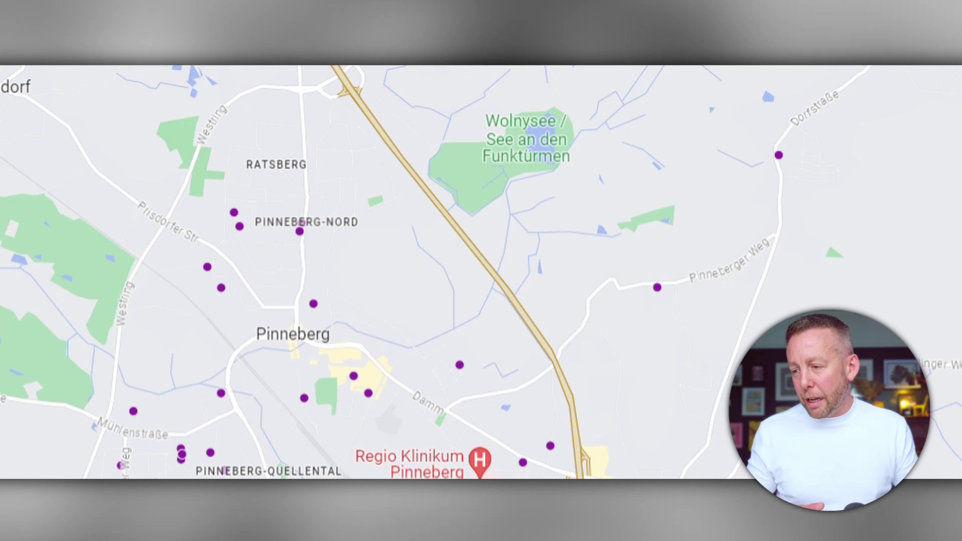
mouse_move(421, 450)
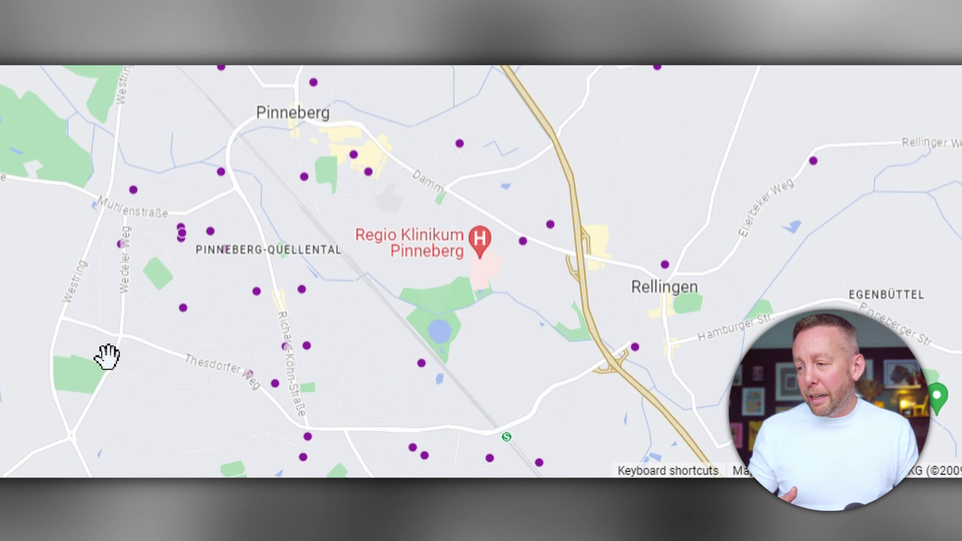
mouse_move(188, 311)
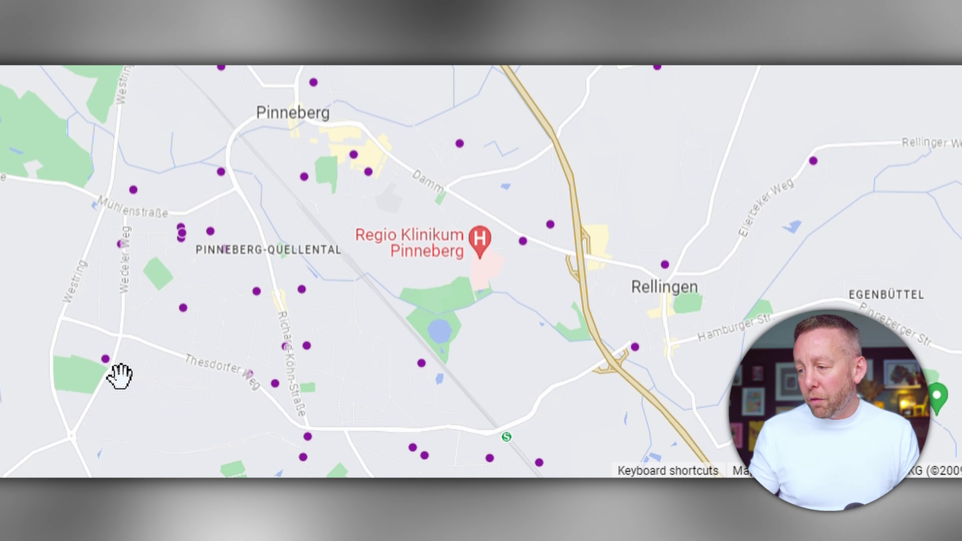
left_click_drag(115, 365, 231, 365)
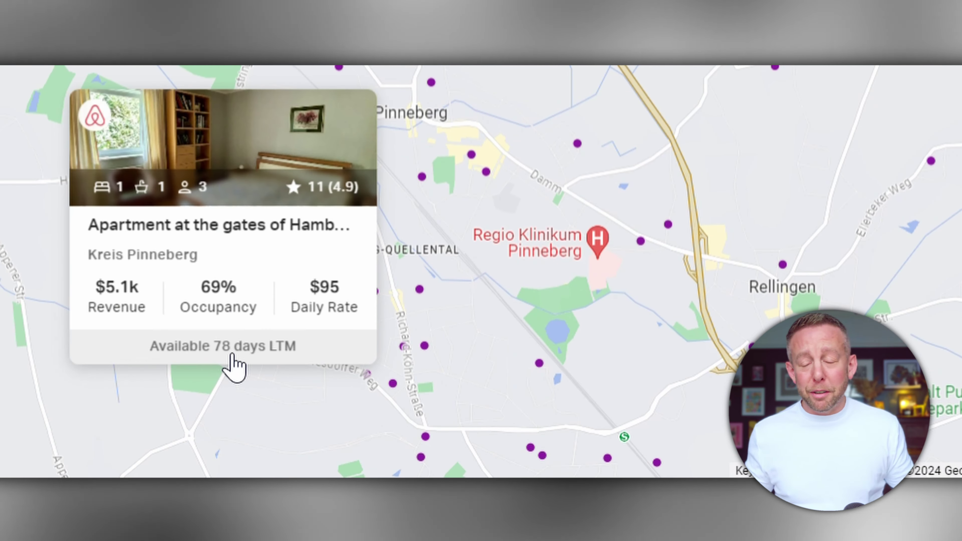